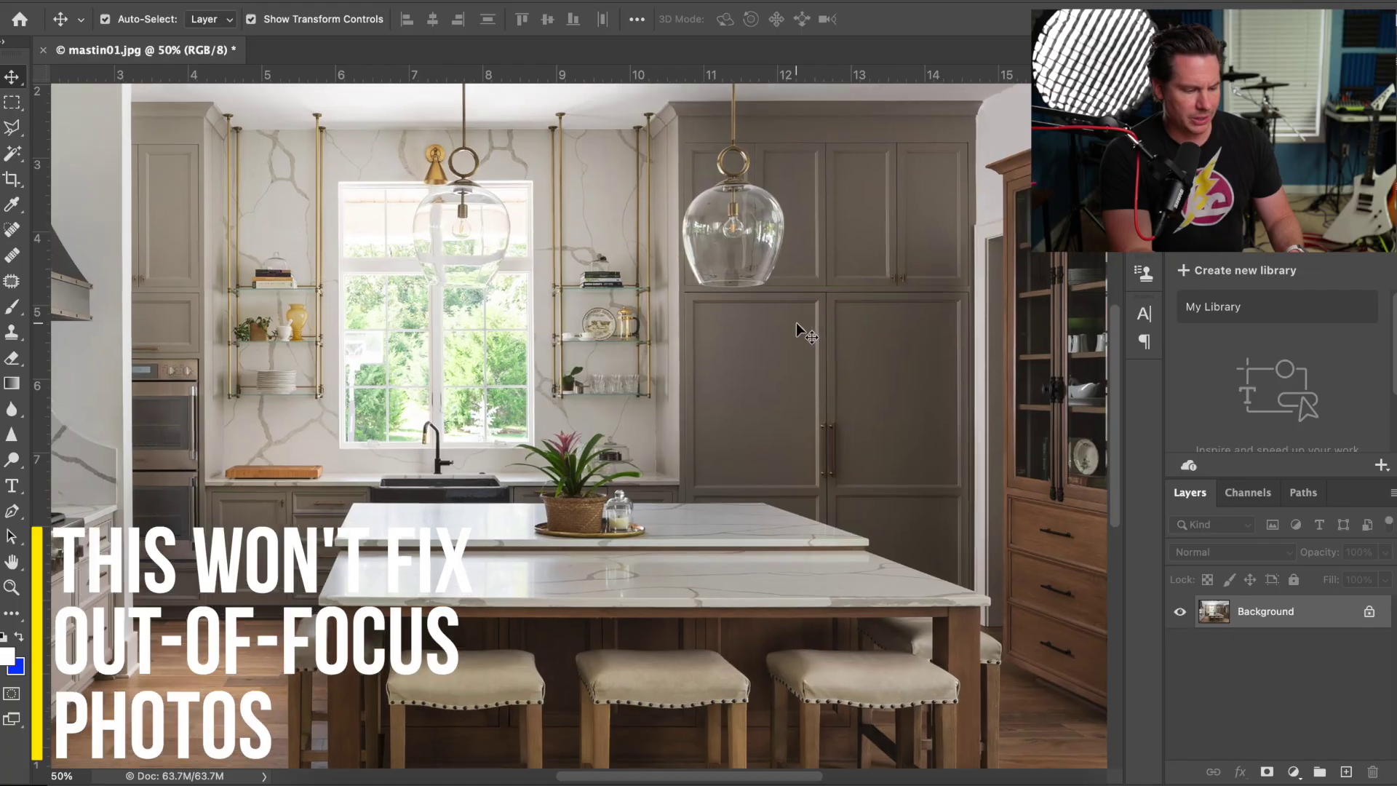
Step: Examine the kitchen photo's sharpness at 100% around the window, cabinets and island
{"action": "key", "text": "ctrl+plus"}
{"action": "key", "text": "ctrl+plus"}
{"action": "left_click_drag", "start_coordinate": [518, 488], "coordinate": [773, 422]}
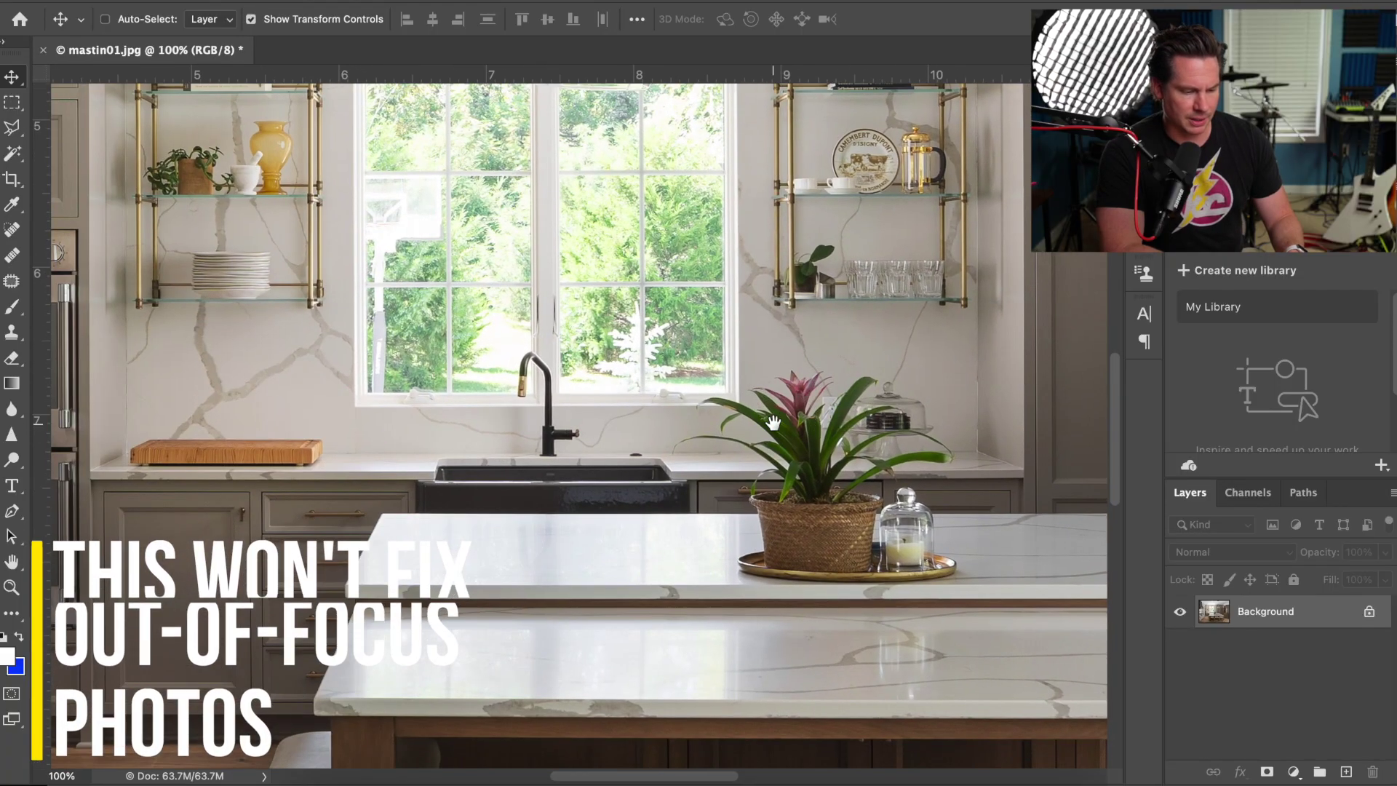
{"action": "left_click_drag", "start_coordinate": [674, 509], "coordinate": [809, 492]}
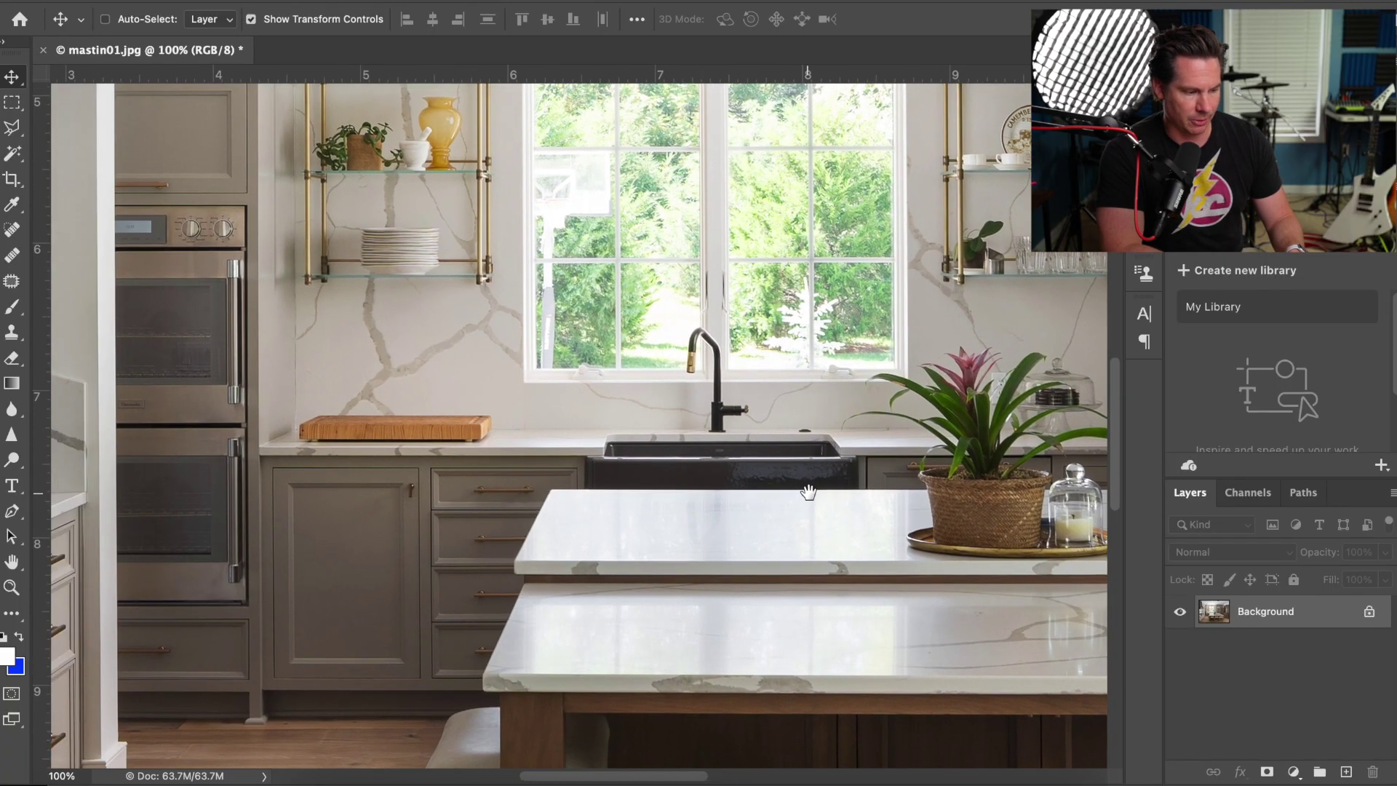
{"action": "left_click_drag", "start_coordinate": [590, 509], "coordinate": [936, 499]}
{"action": "left_click_drag", "start_coordinate": [536, 546], "coordinate": [362, 531]}
{"action": "left_click_drag", "start_coordinate": [884, 525], "coordinate": [683, 543]}
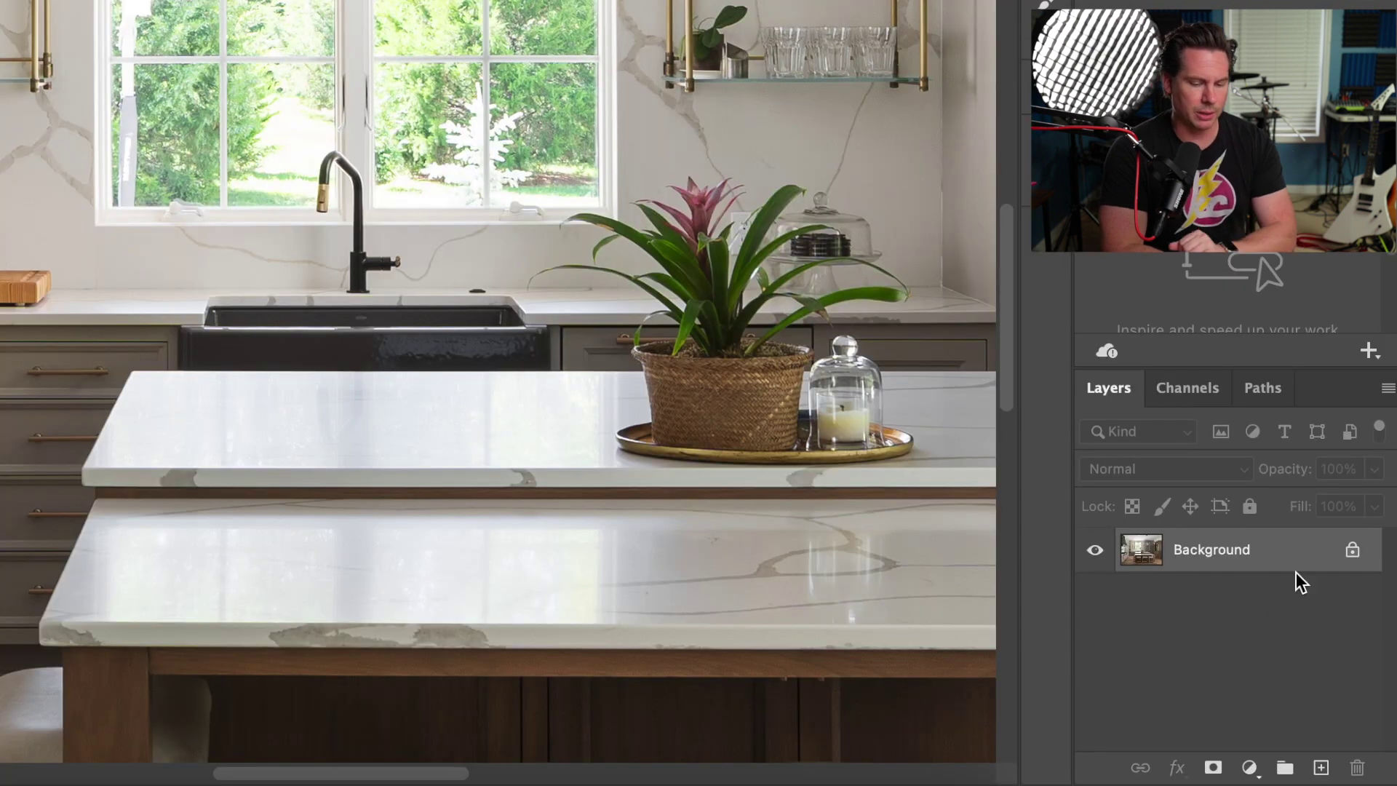
Step: Duplicate the Background layer twice
{"action": "left_click", "coordinate": [1326, 626]}
{"action": "left_click_drag", "start_coordinate": [1294, 569], "coordinate": [1321, 767]}
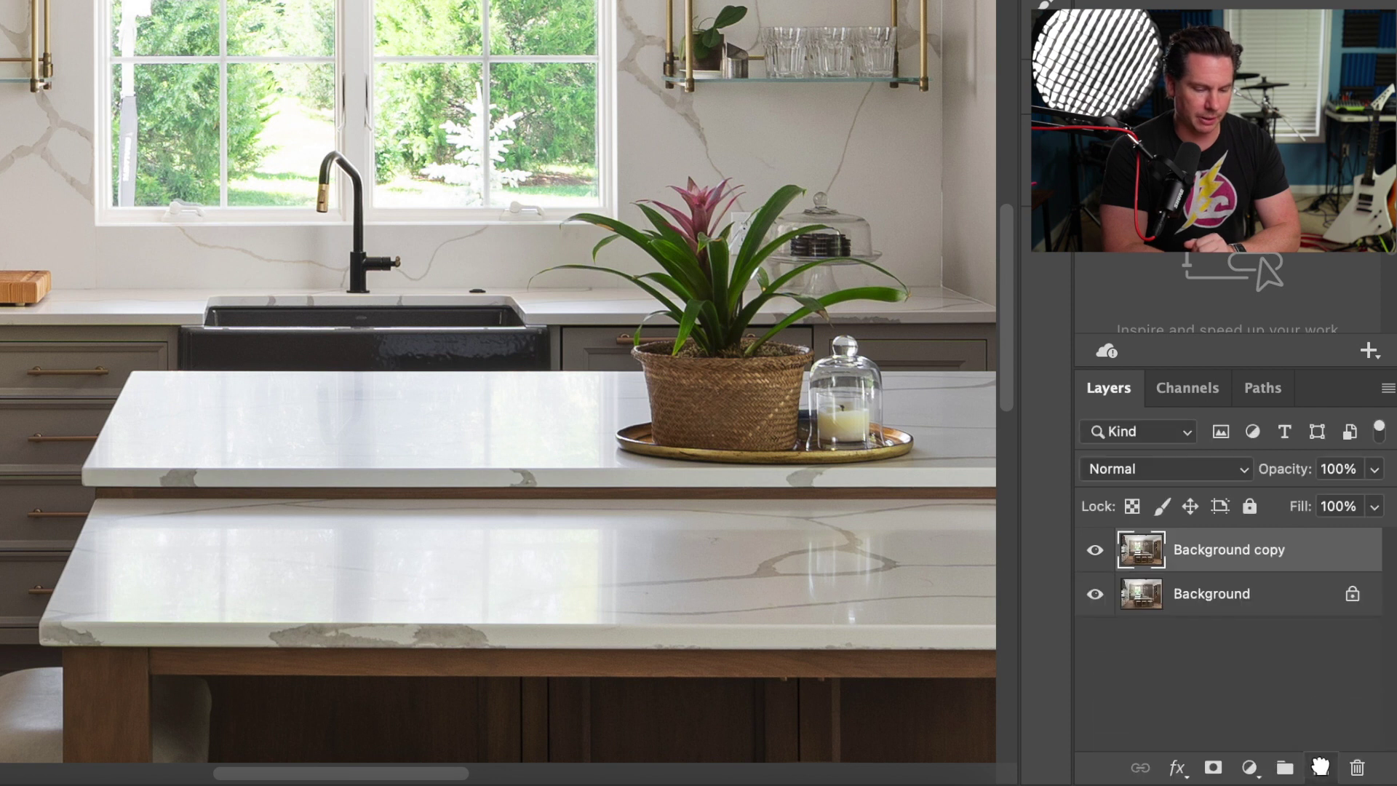
{"action": "left_click_drag", "start_coordinate": [1318, 560], "coordinate": [1321, 768]}
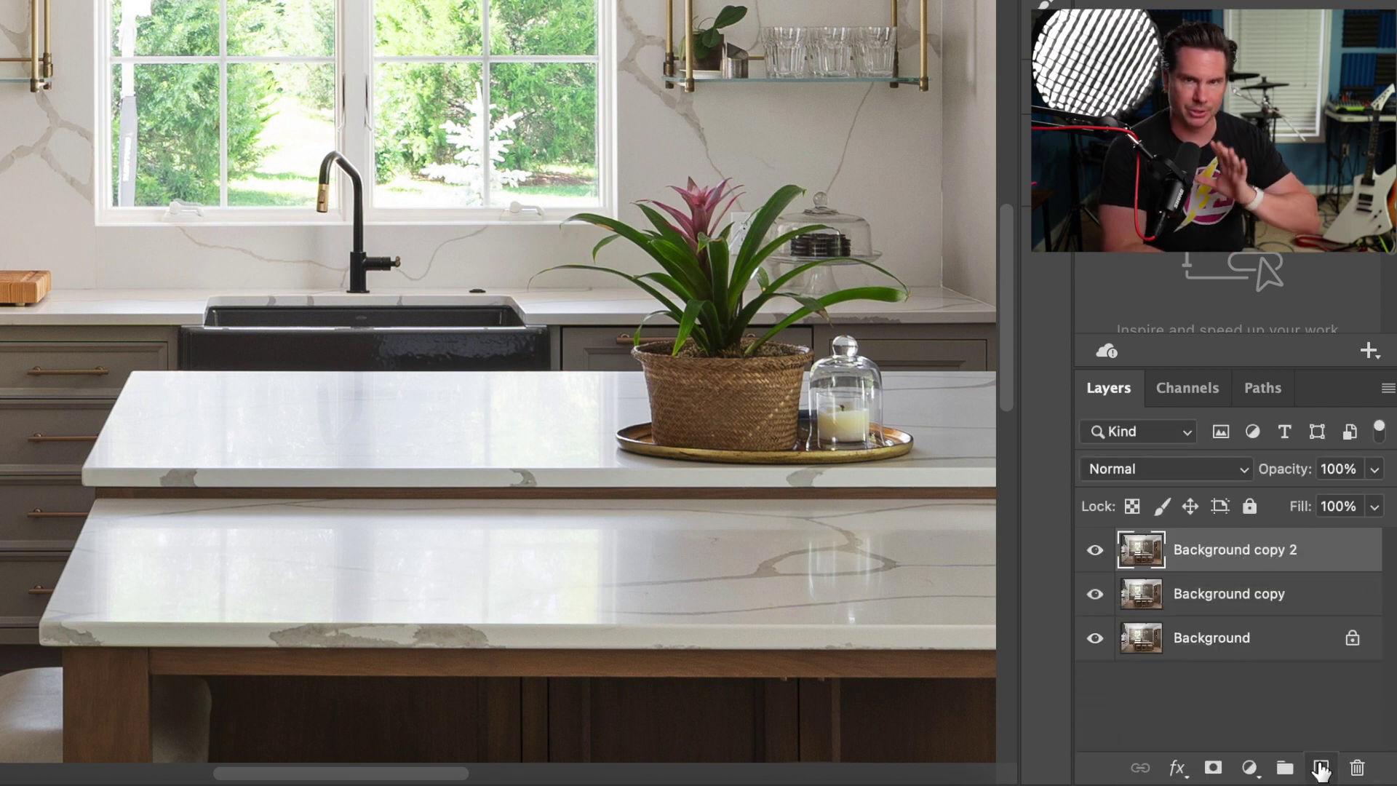
Step: Rename the uppermost Background copy layer as HighPass
{"action": "double_click", "coordinate": [1266, 550]}
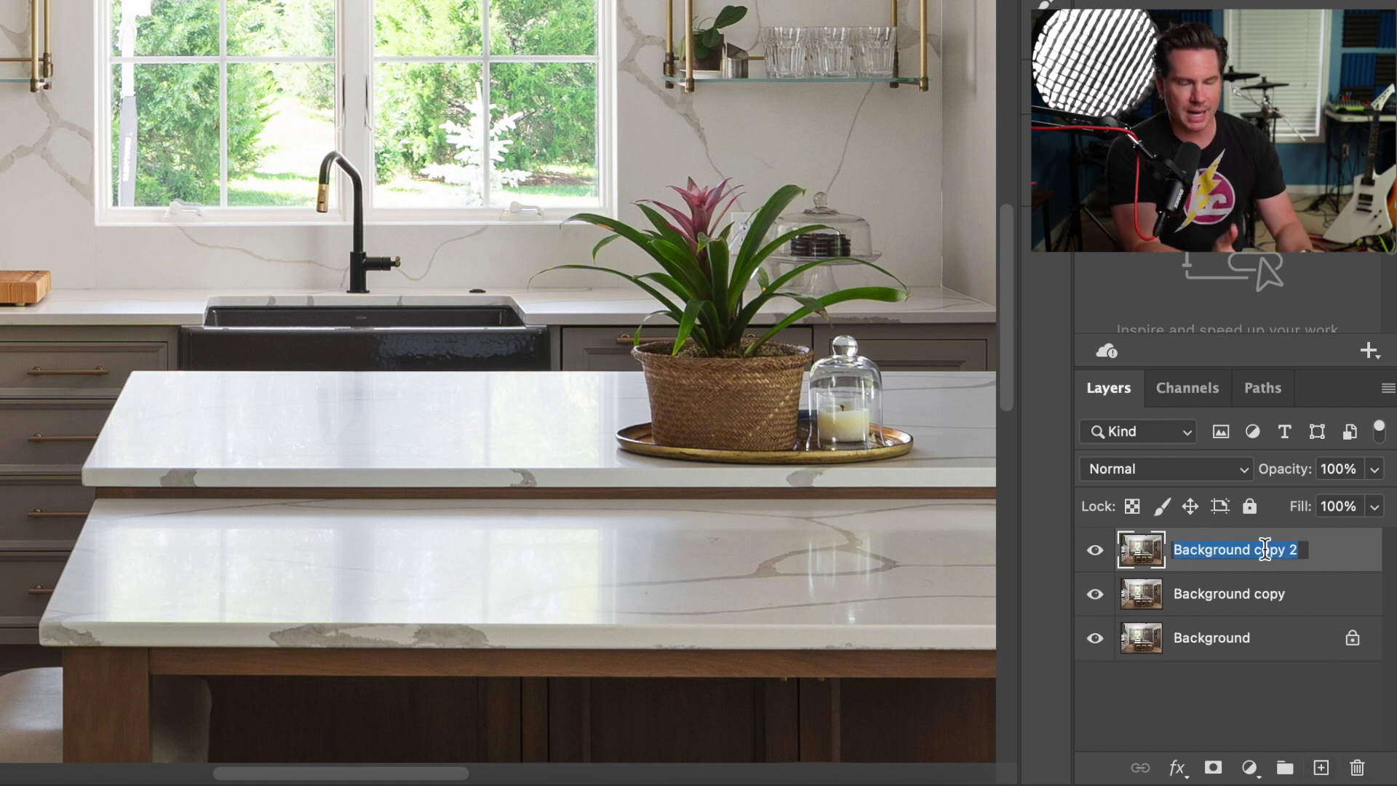
{"action": "type", "text": "HighPass"}
{"action": "key", "text": "Return"}
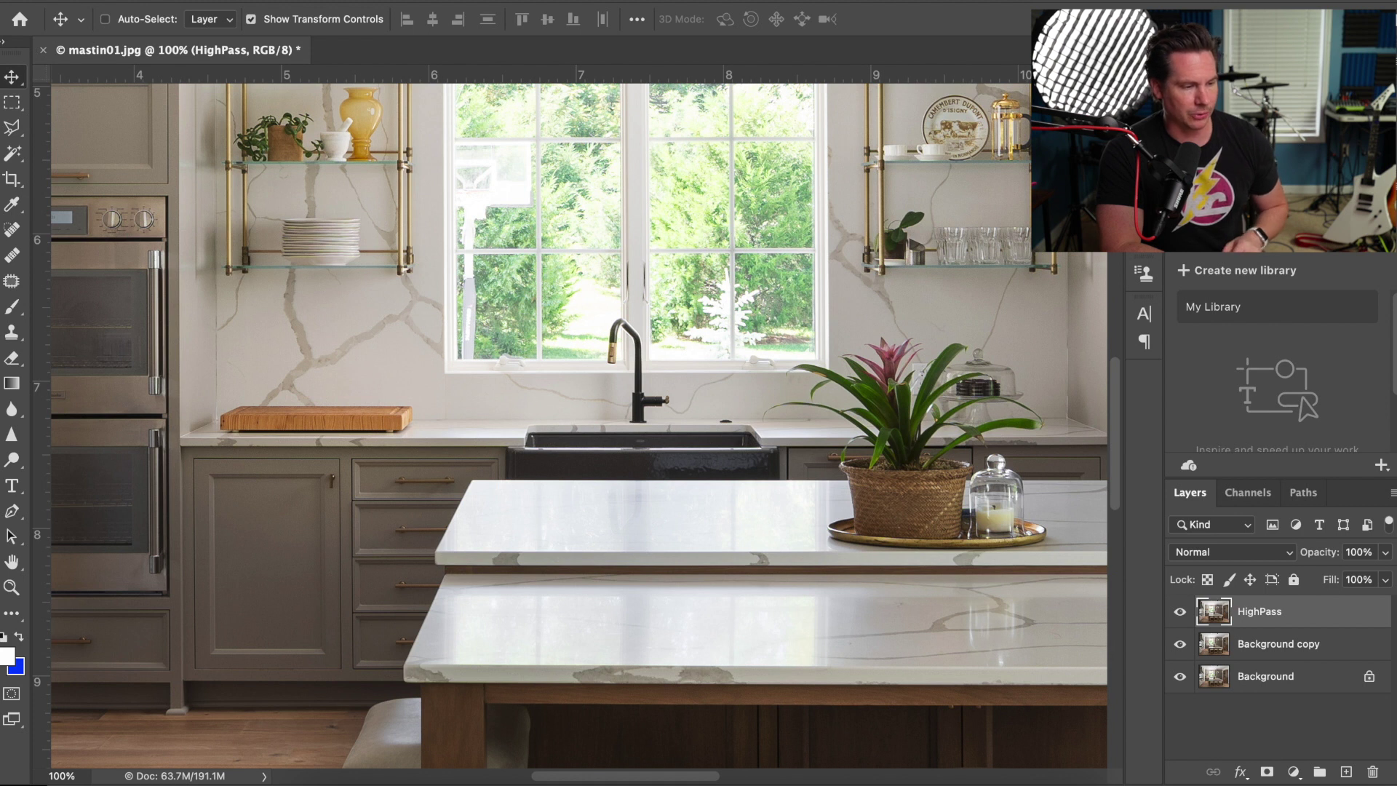
Step: Start the High Pass filter on the HighPass layer
{"action": "left_click", "coordinate": [448, 2]}
{"action": "mouse_move", "coordinate": [639, 385]}
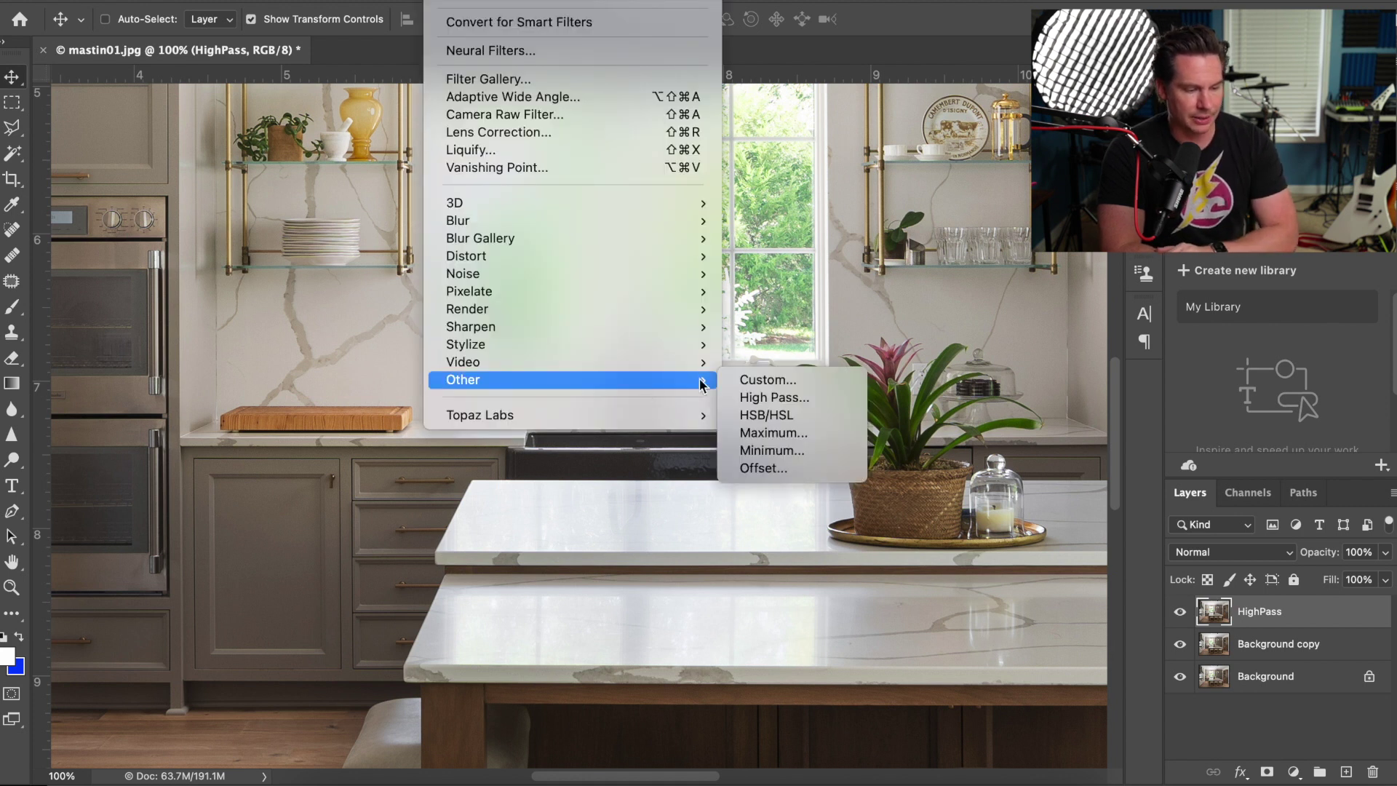
{"action": "left_click", "coordinate": [774, 397]}
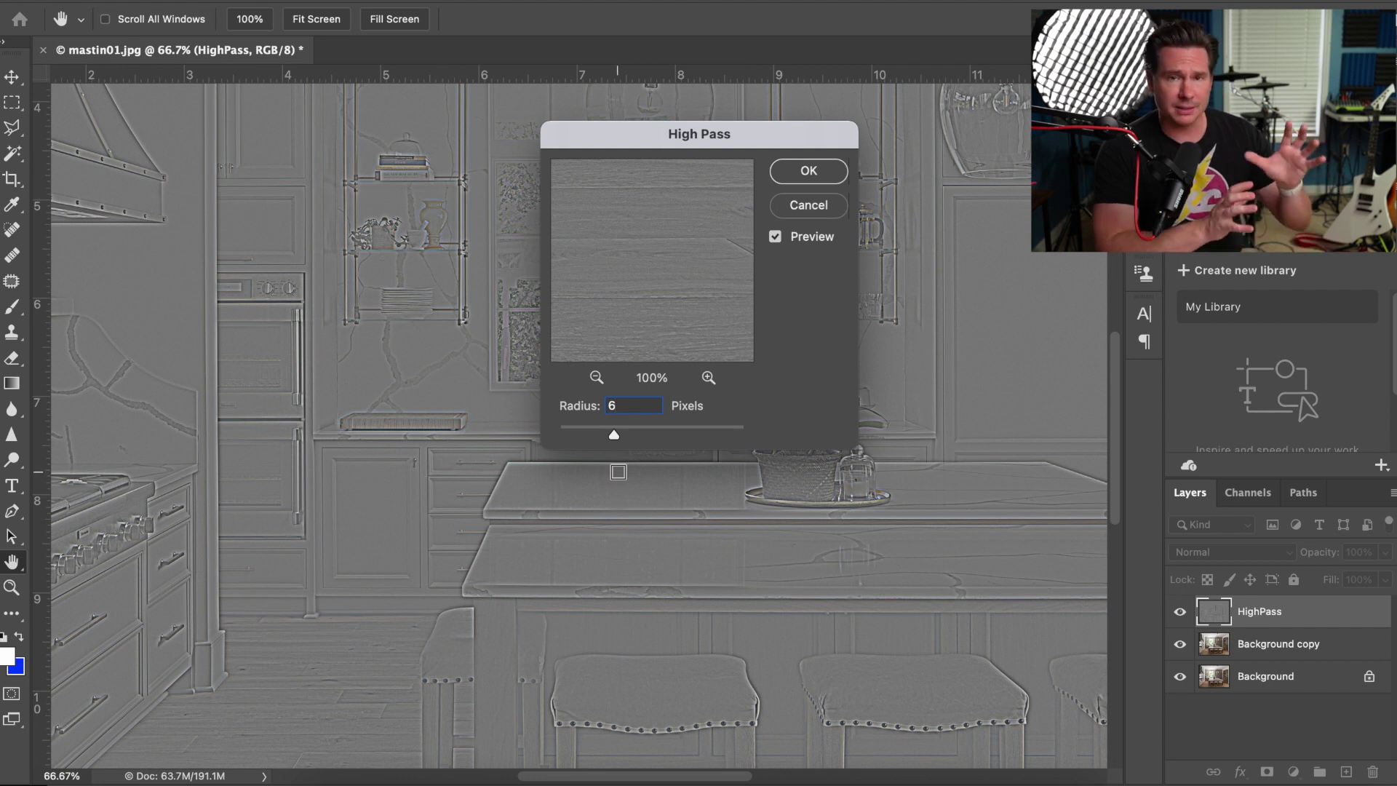
Step: Try High Pass radii of 15 and 3 pixels and examine the previewed edges around the shelves and window
{"action": "left_click_drag", "start_coordinate": [613, 434], "coordinate": [634, 440]}
{"action": "type", "text": "15"}
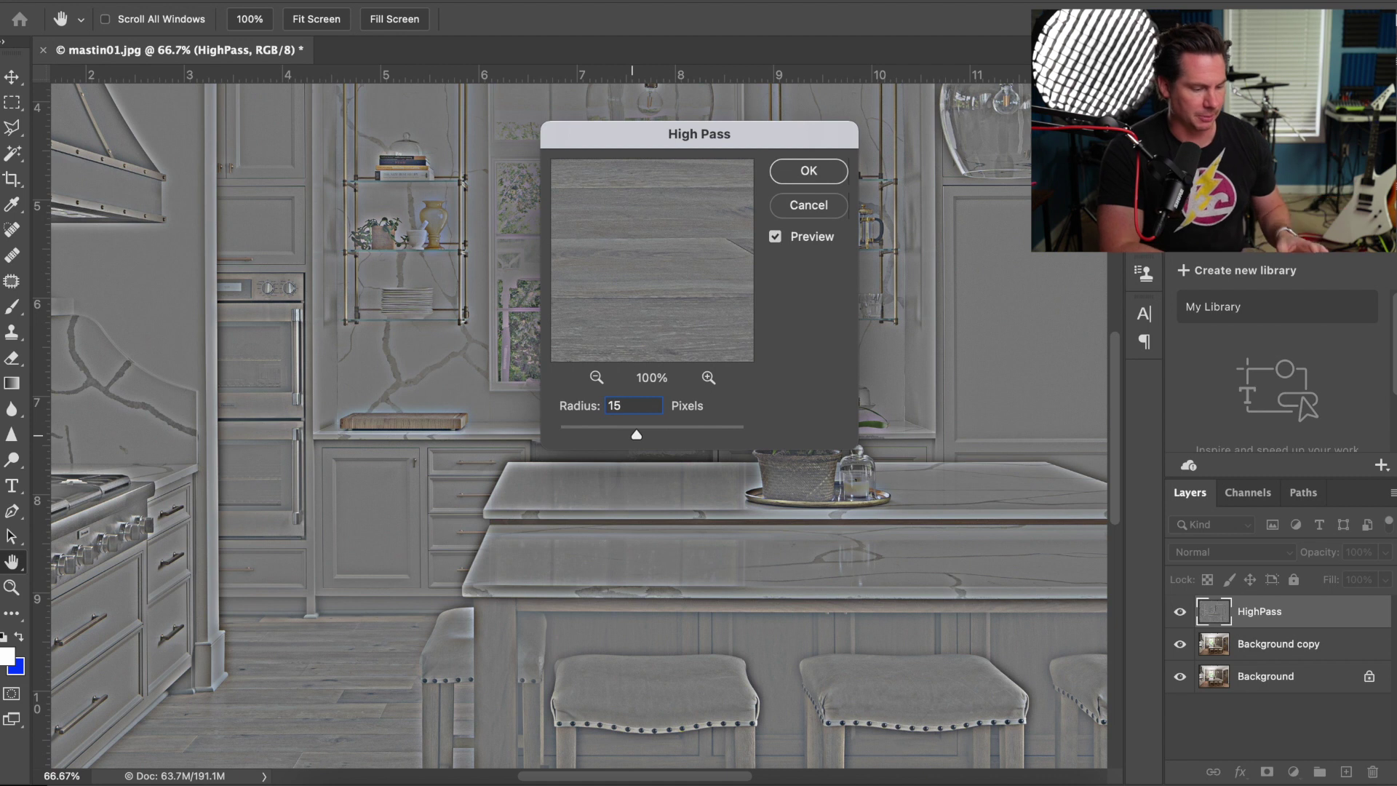
{"action": "key", "text": "BackSpace"}
{"action": "key", "text": "BackSpace"}
{"action": "type", "text": "3"}
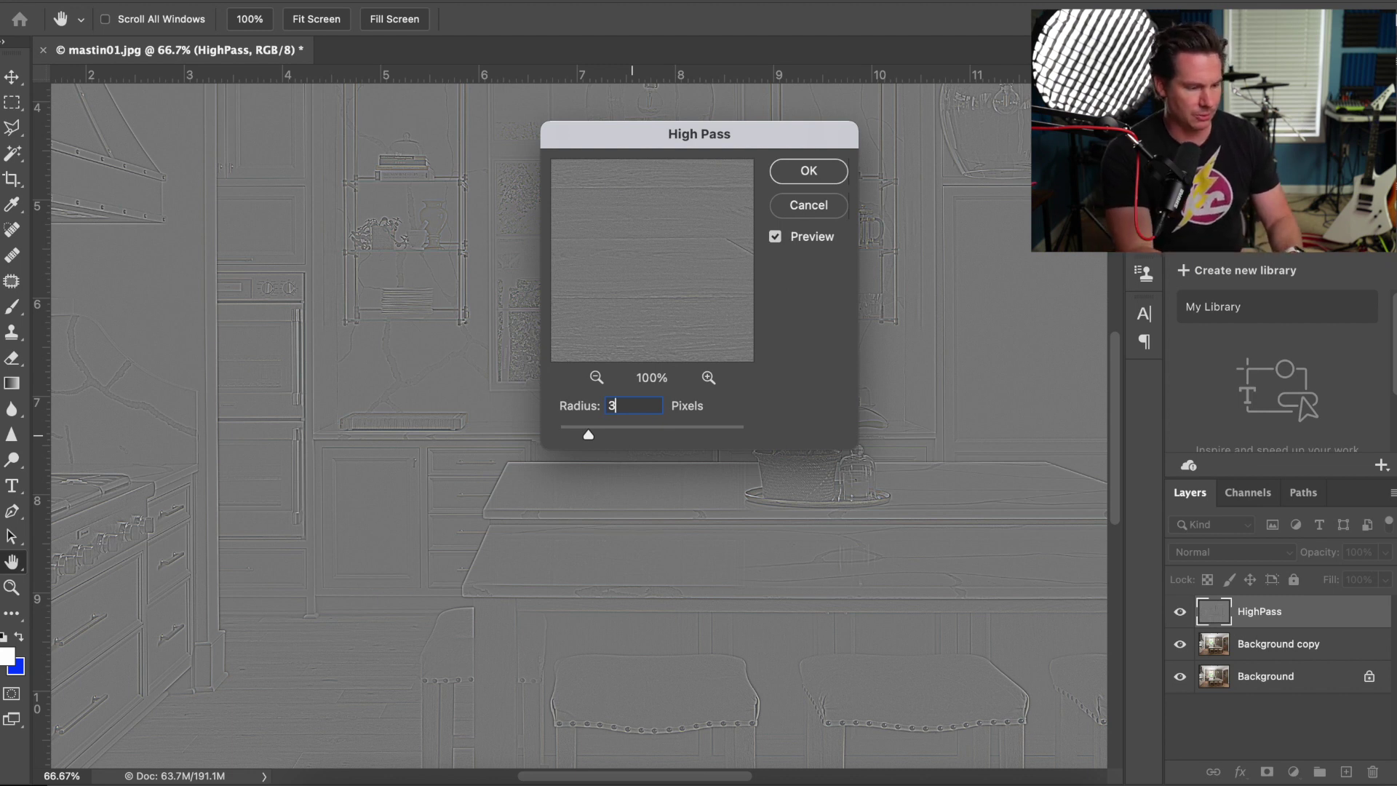
{"action": "key", "text": "super+equal"}
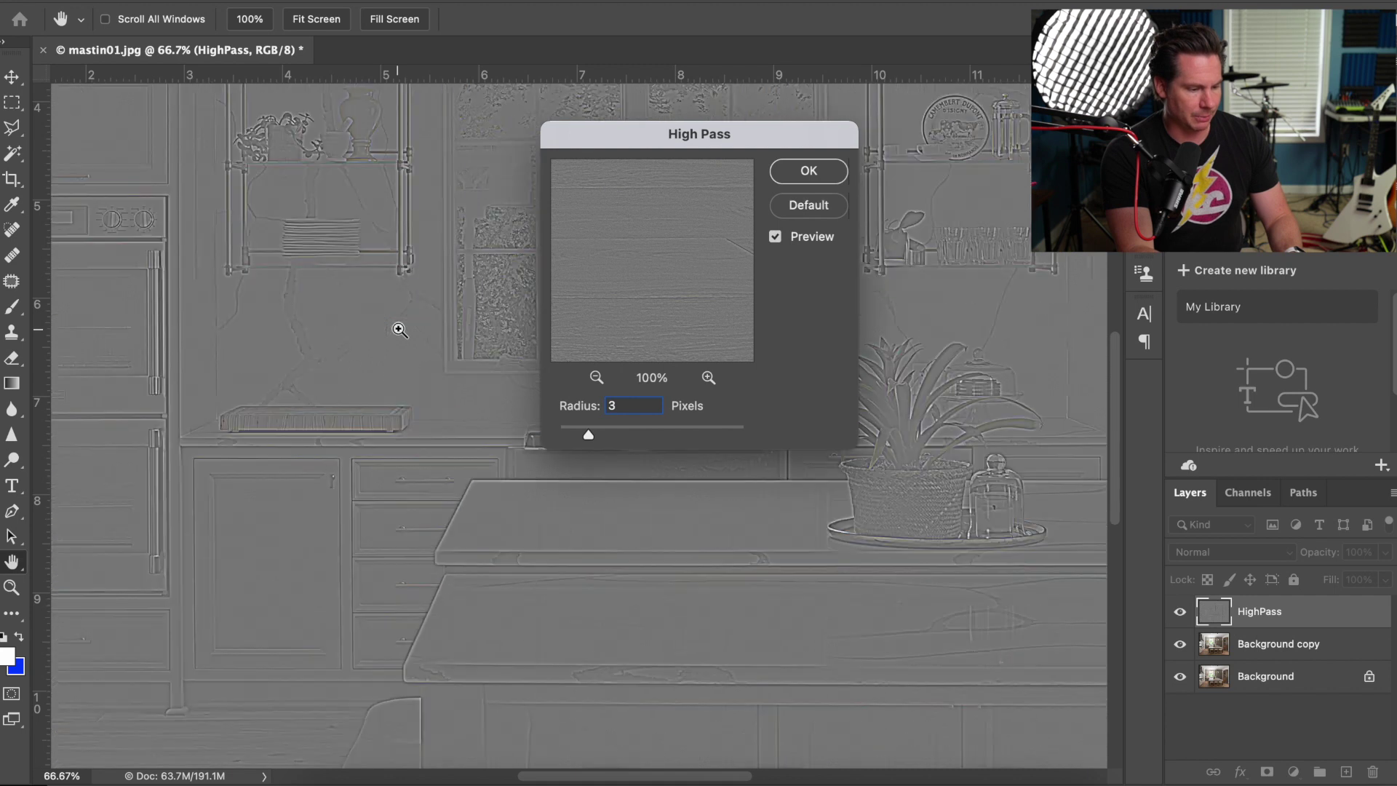
{"action": "scroll", "coordinate": [437, 492], "scroll_direction": "up", "scroll_amount": 6}
{"action": "scroll", "coordinate": [436, 491], "scroll_direction": "left", "scroll_amount": 2}
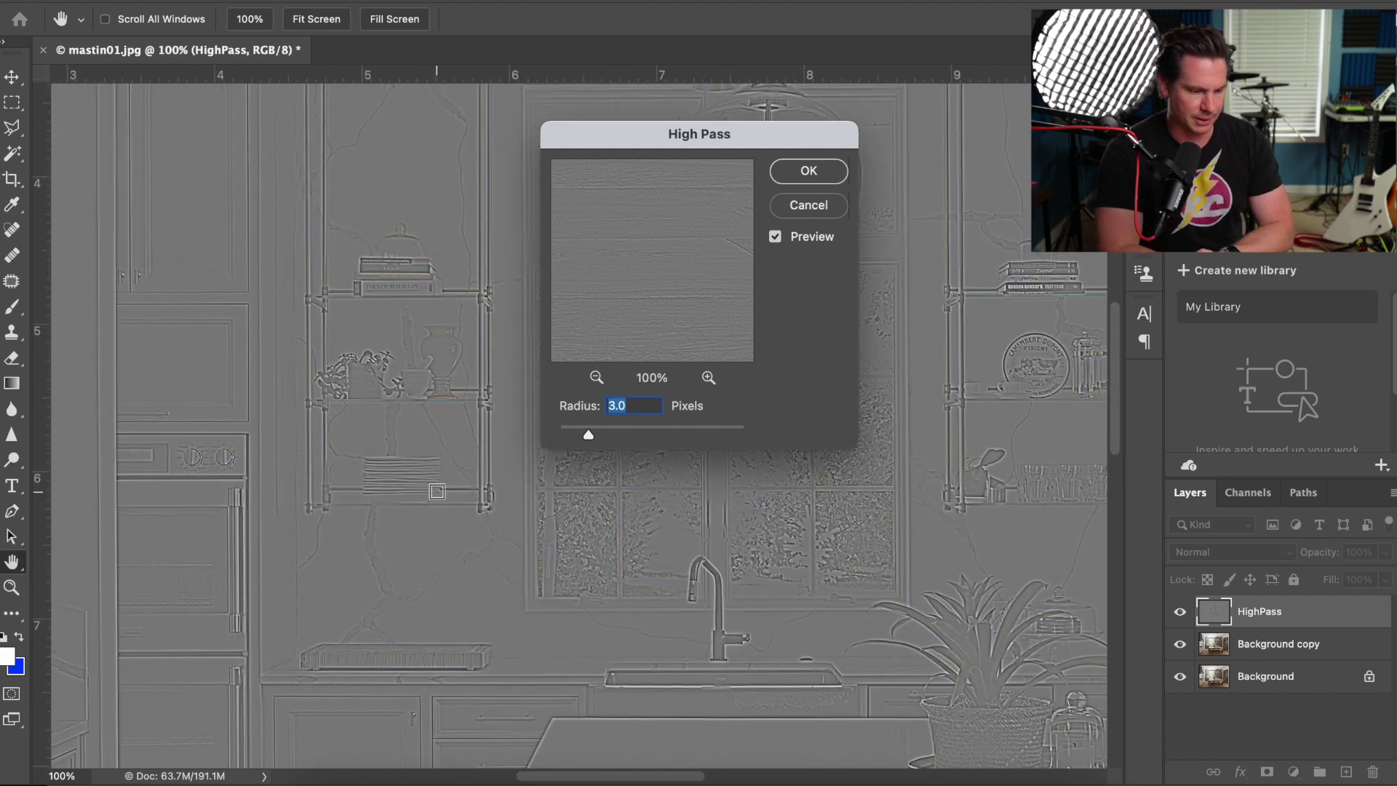
{"action": "key", "text": "super+equal"}
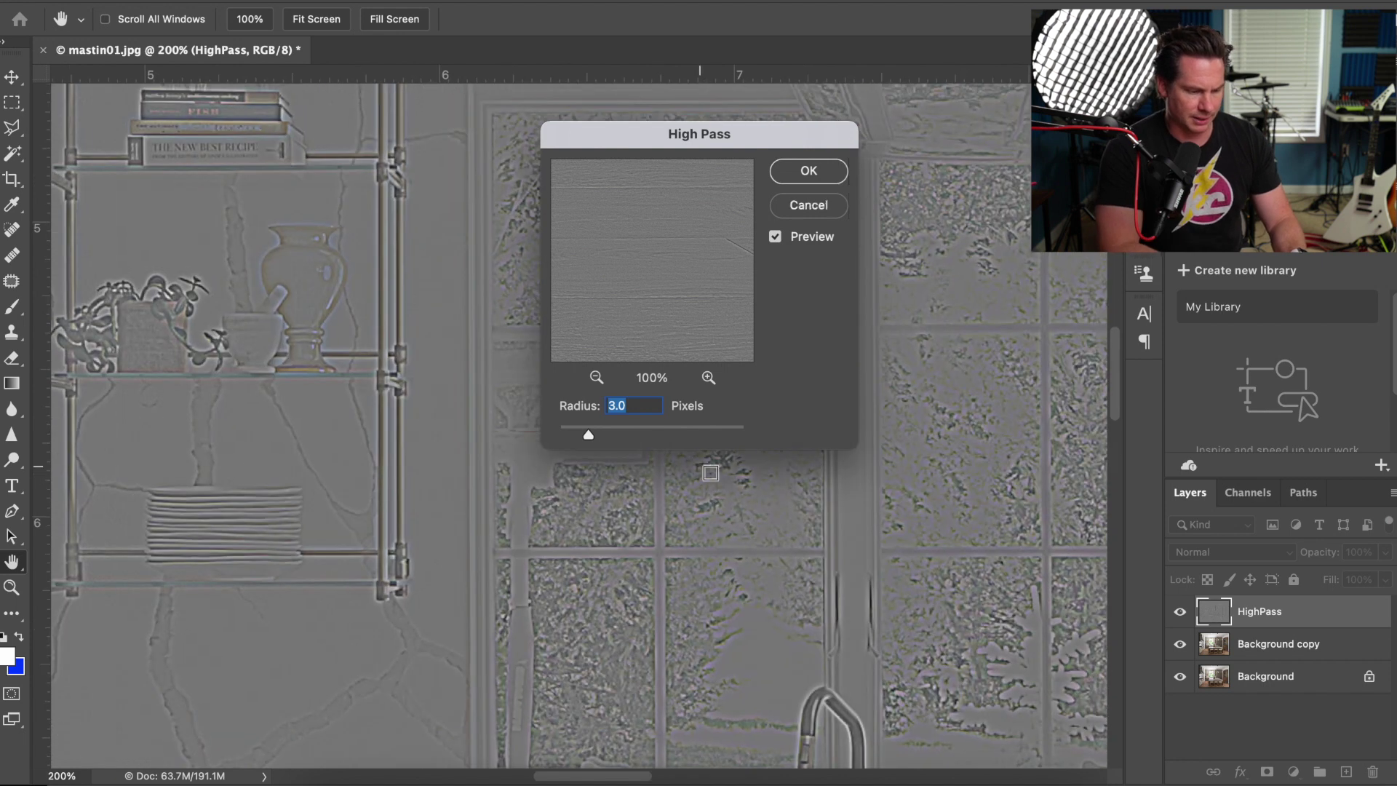
{"action": "scroll", "coordinate": [910, 557], "scroll_direction": "right", "scroll_amount": 5}
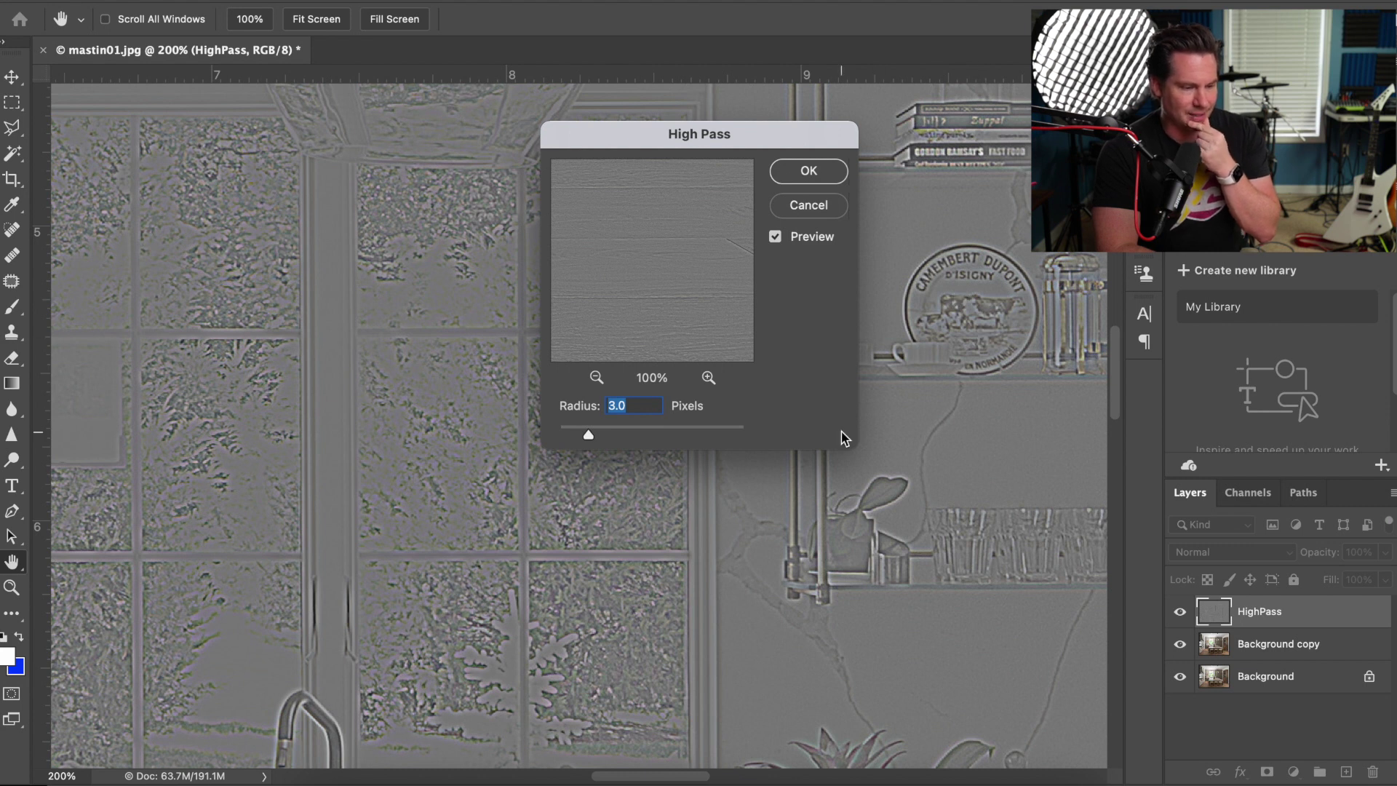
Step: Set the High Pass radius to 2.5 pixels and apply the filter
{"action": "type", "text": "2"}
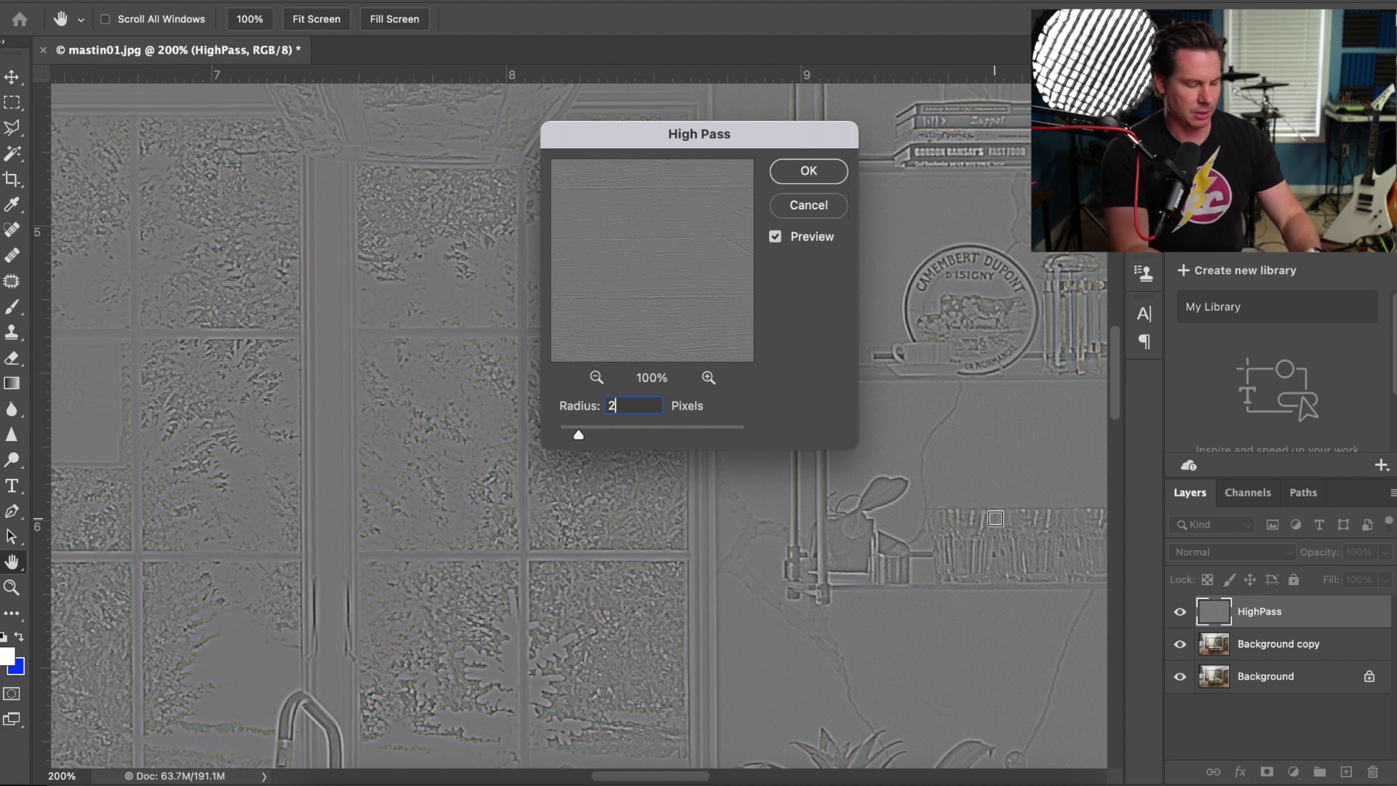
{"action": "type", "text": ".5"}
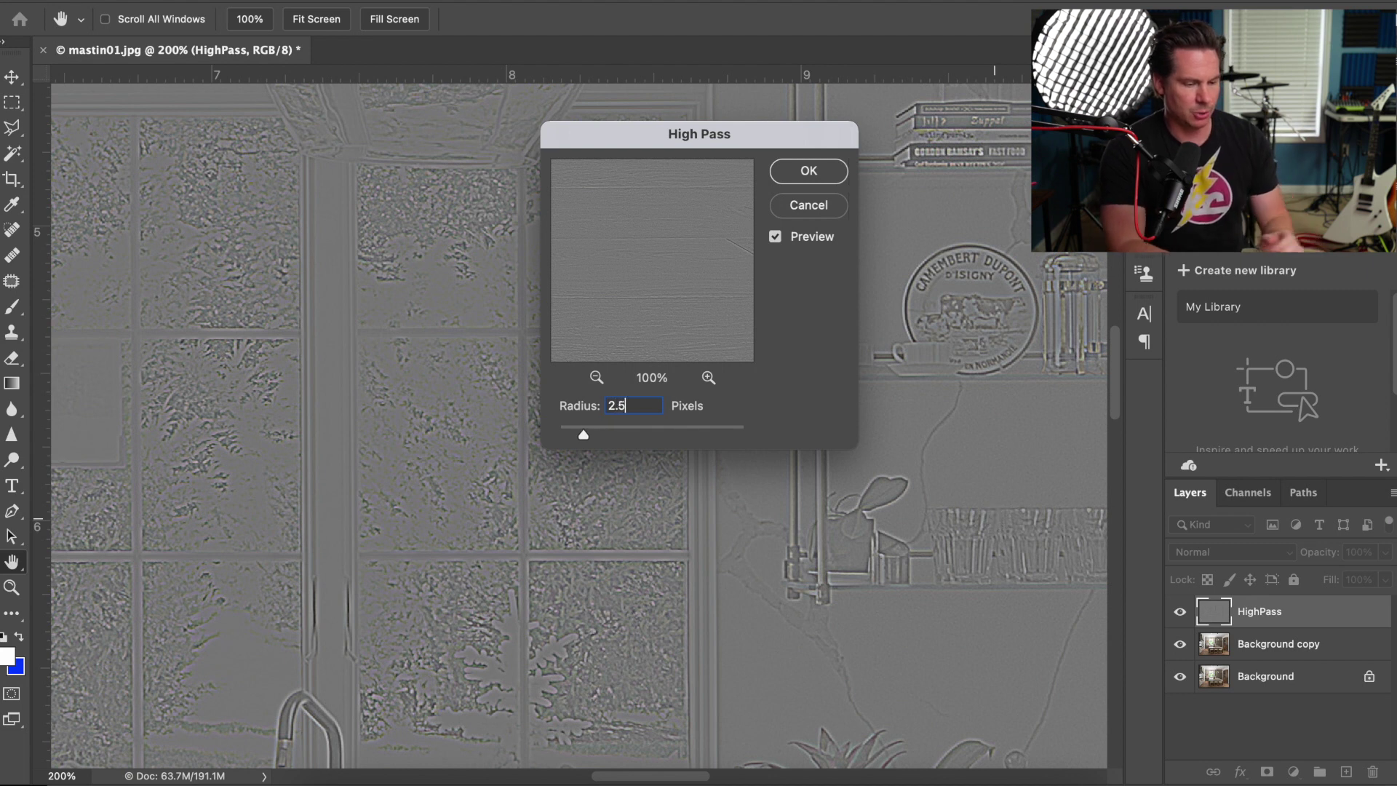
{"action": "left_click", "coordinate": [818, 177]}
Step: Set the HighPass layer's blending mode to Overlay
{"action": "key", "text": "super+minus"}
{"action": "key", "text": "super+minus"}
{"action": "key", "text": "super+minus"}
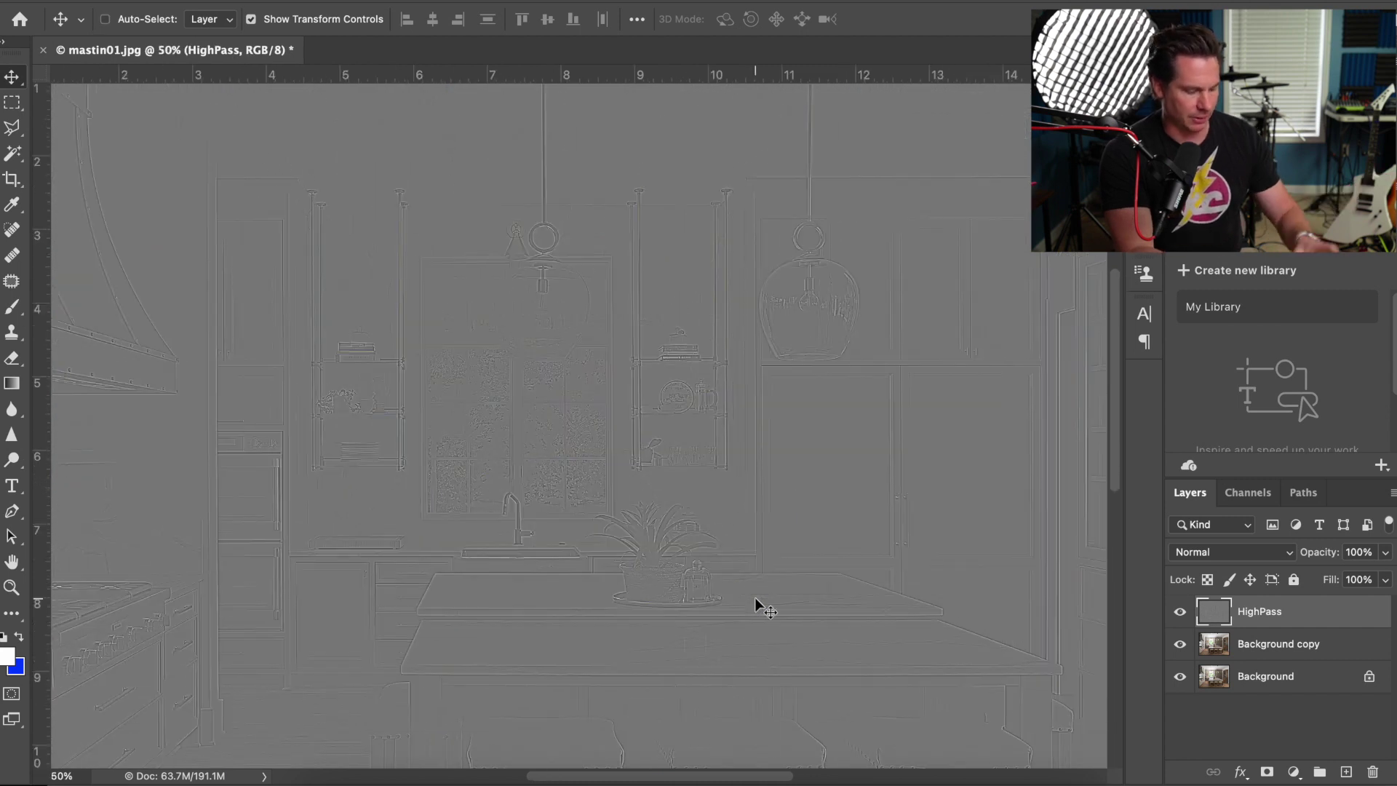
{"action": "key", "text": "super+minus"}
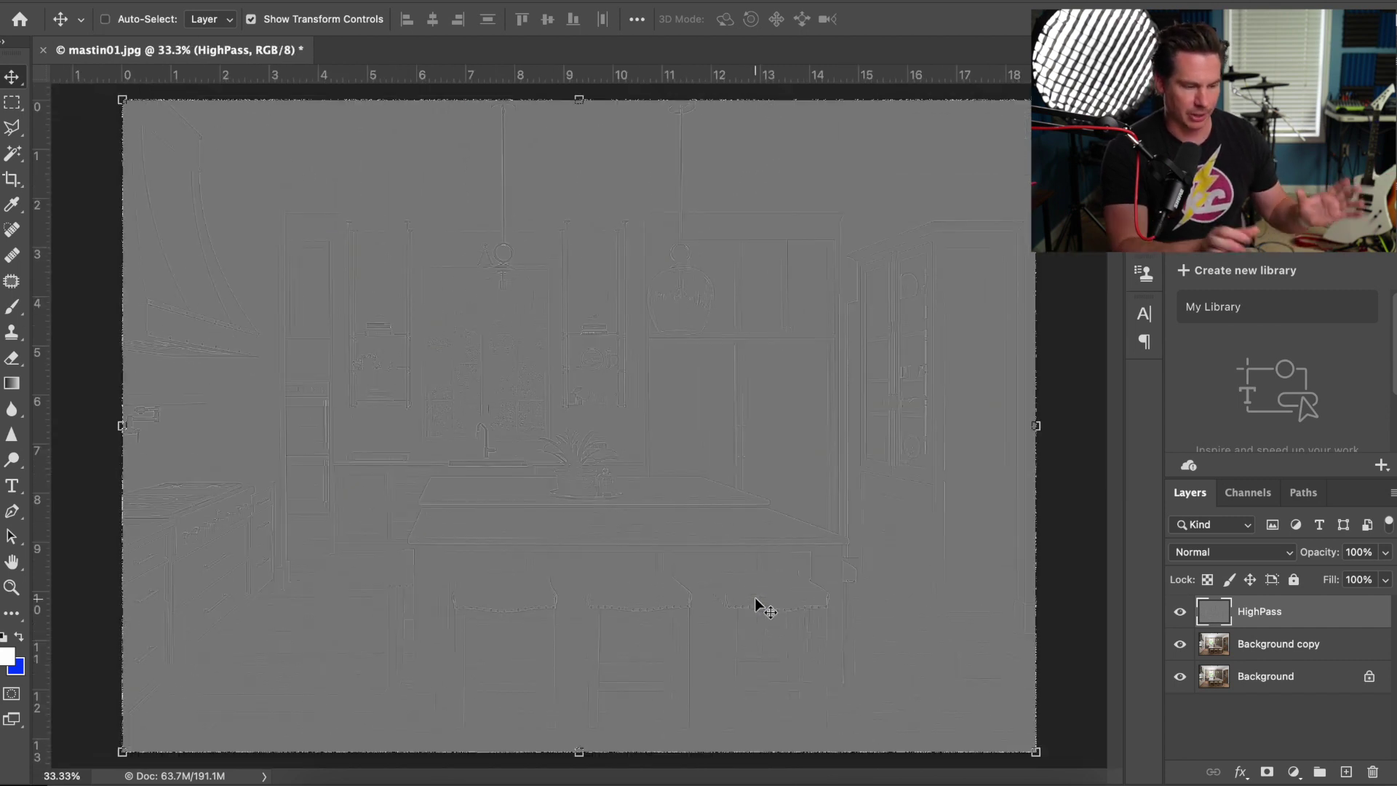
{"action": "left_click", "coordinate": [1233, 556]}
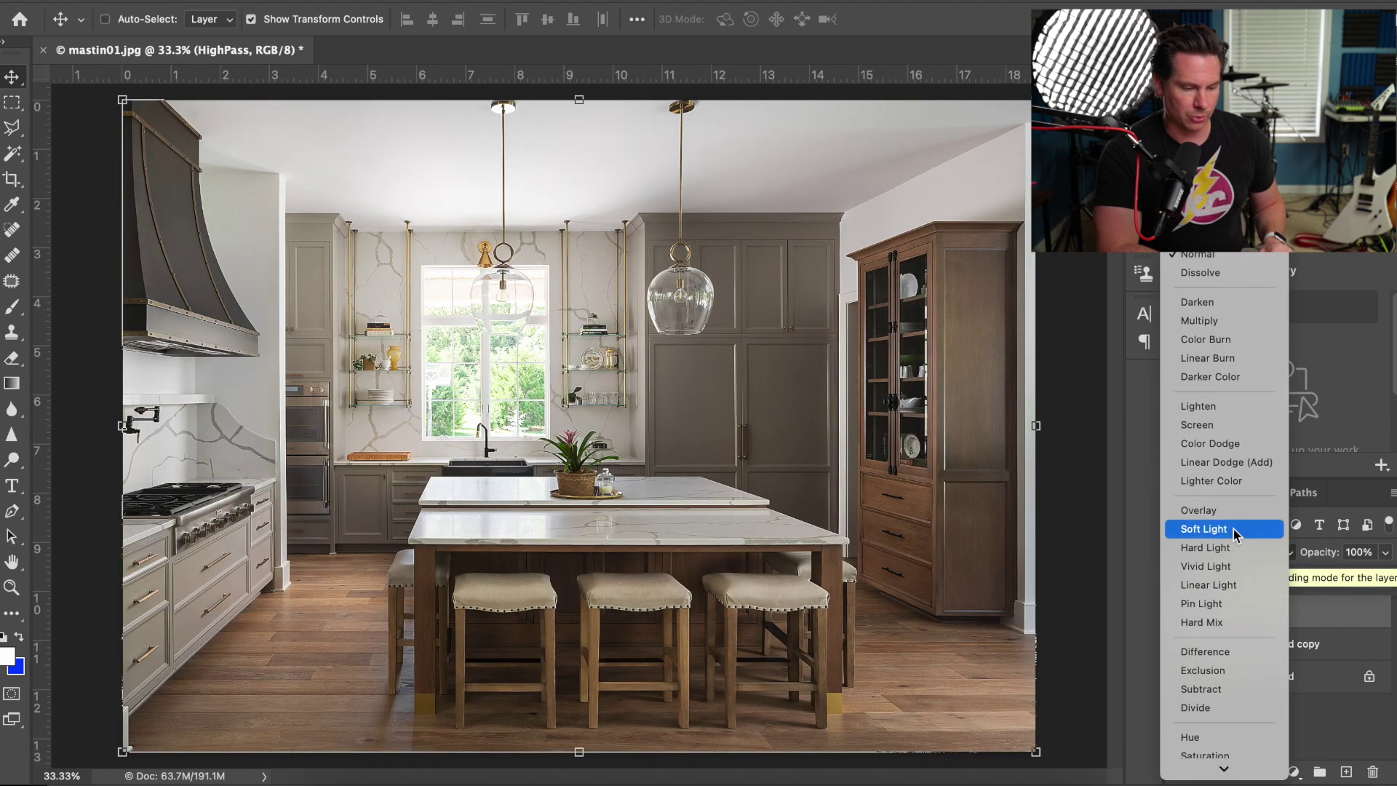
{"action": "left_click", "coordinate": [1225, 510]}
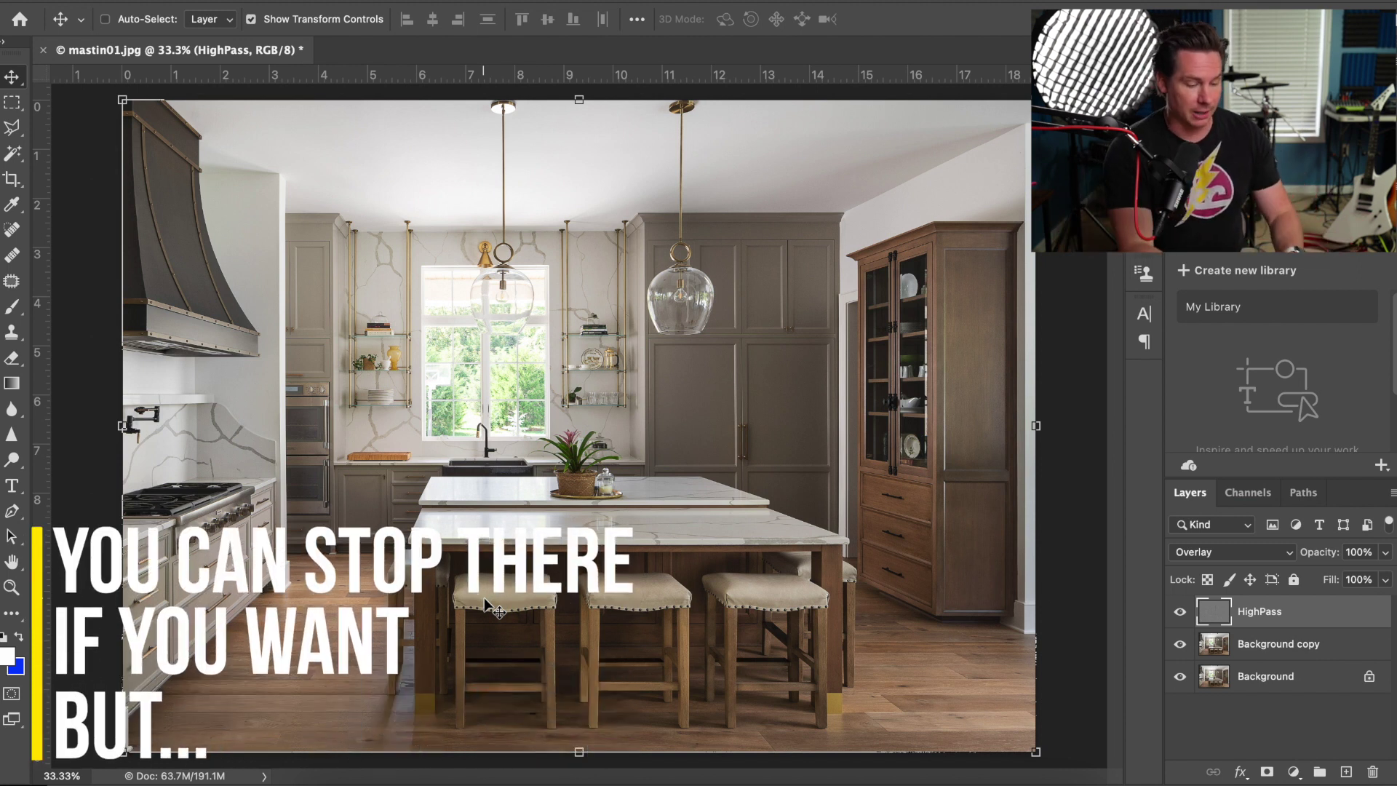
Step: Compare the photo close up around the plant and glass shelf with the HighPass layer shown and hidden
{"action": "key", "text": "ctrl+plus"}
{"action": "key", "text": "ctrl+plus"}
{"action": "key", "text": "ctrl+plus"}
{"action": "key", "text": "ctrl+plus"}
{"action": "key", "text": "ctrl+plus"}
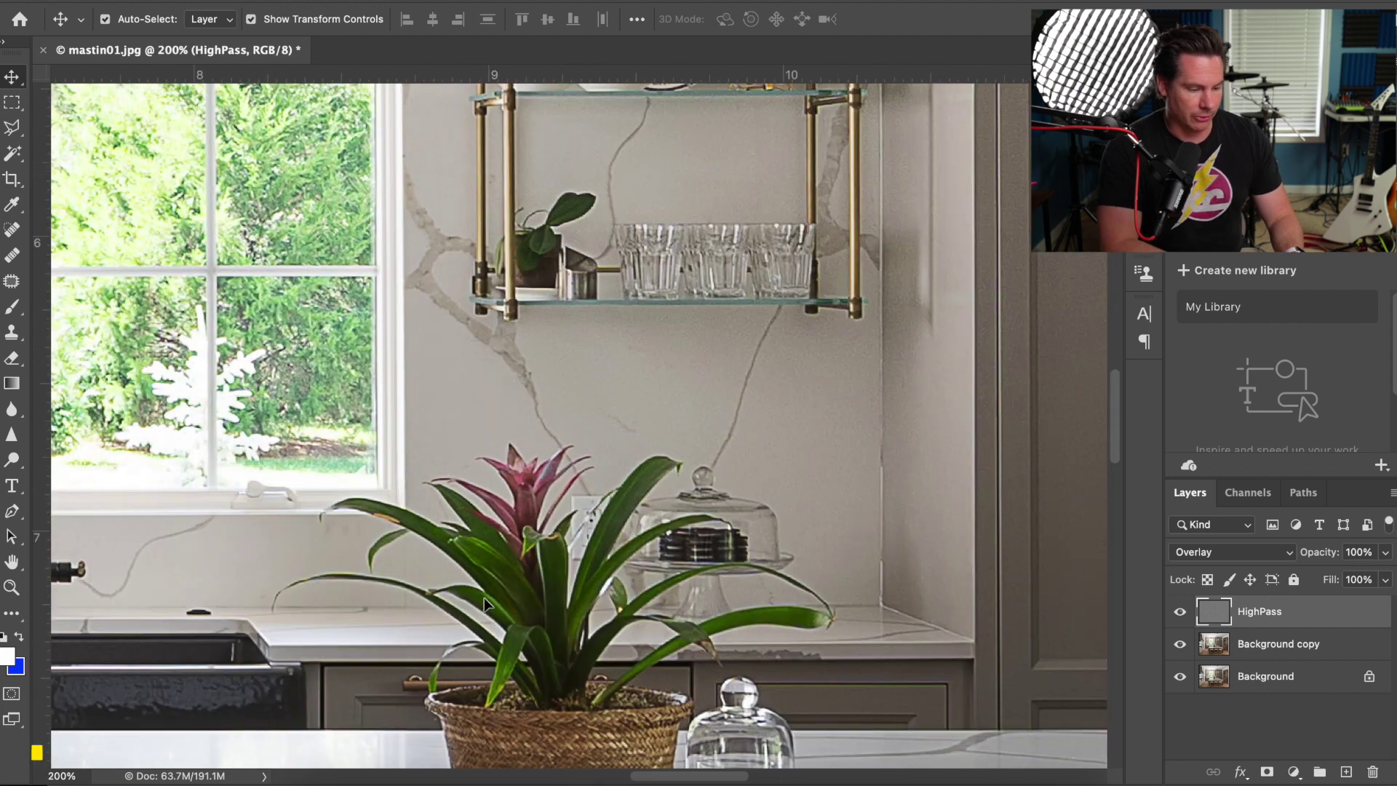
{"action": "scroll", "coordinate": [553, 564], "scroll_direction": "right", "scroll_amount": 4}
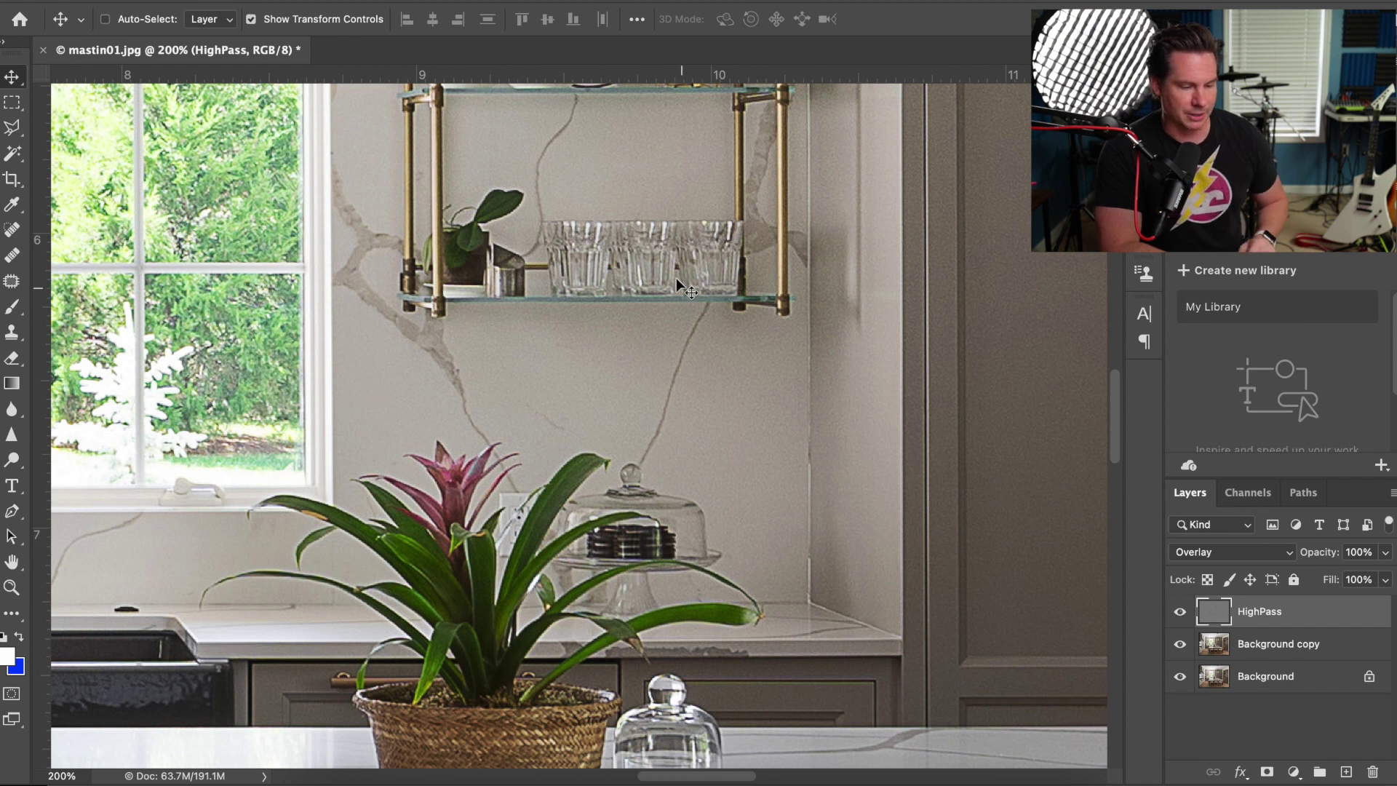
{"action": "left_click", "coordinate": [1181, 613]}
{"action": "left_click", "coordinate": [1181, 613]}
{"action": "left_click", "coordinate": [1180, 613]}
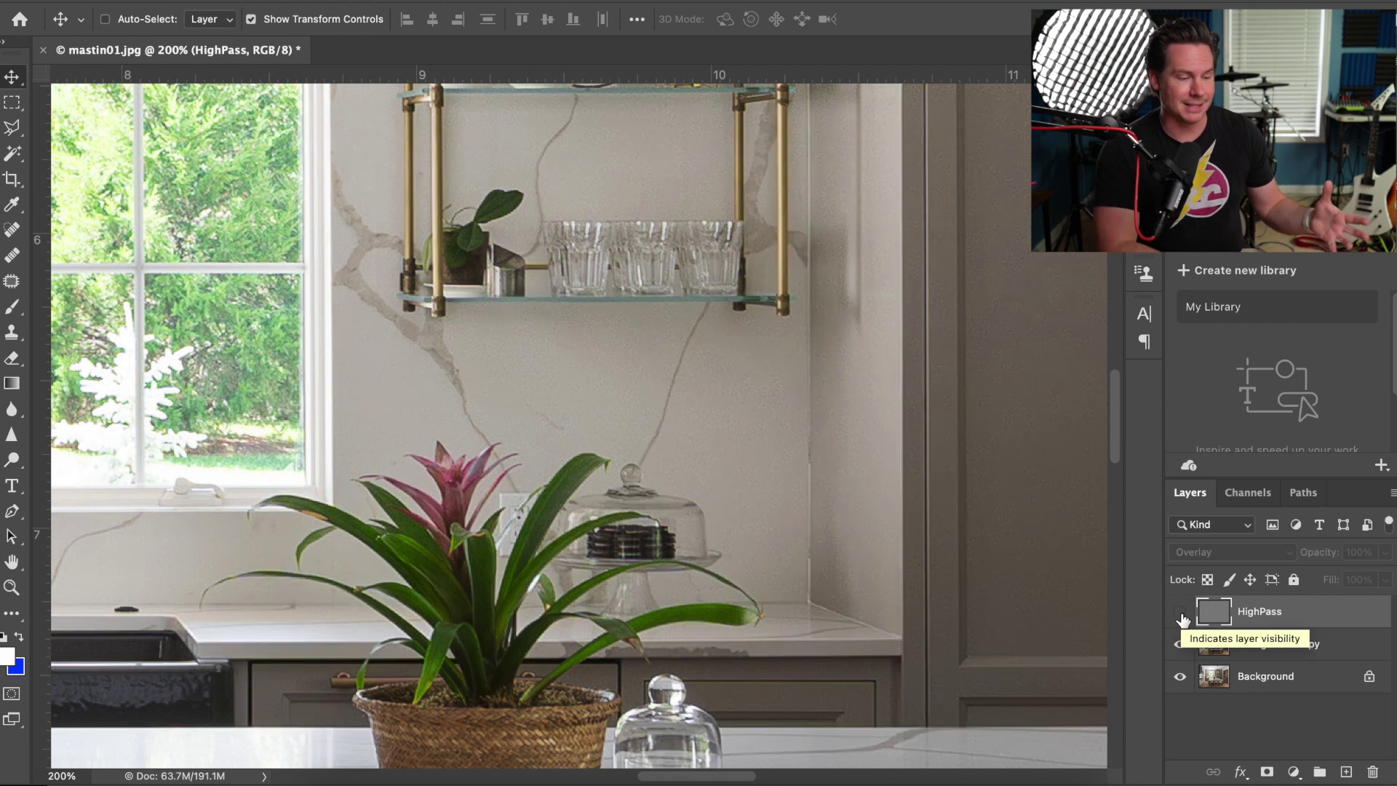
{"action": "left_click", "coordinate": [1181, 616]}
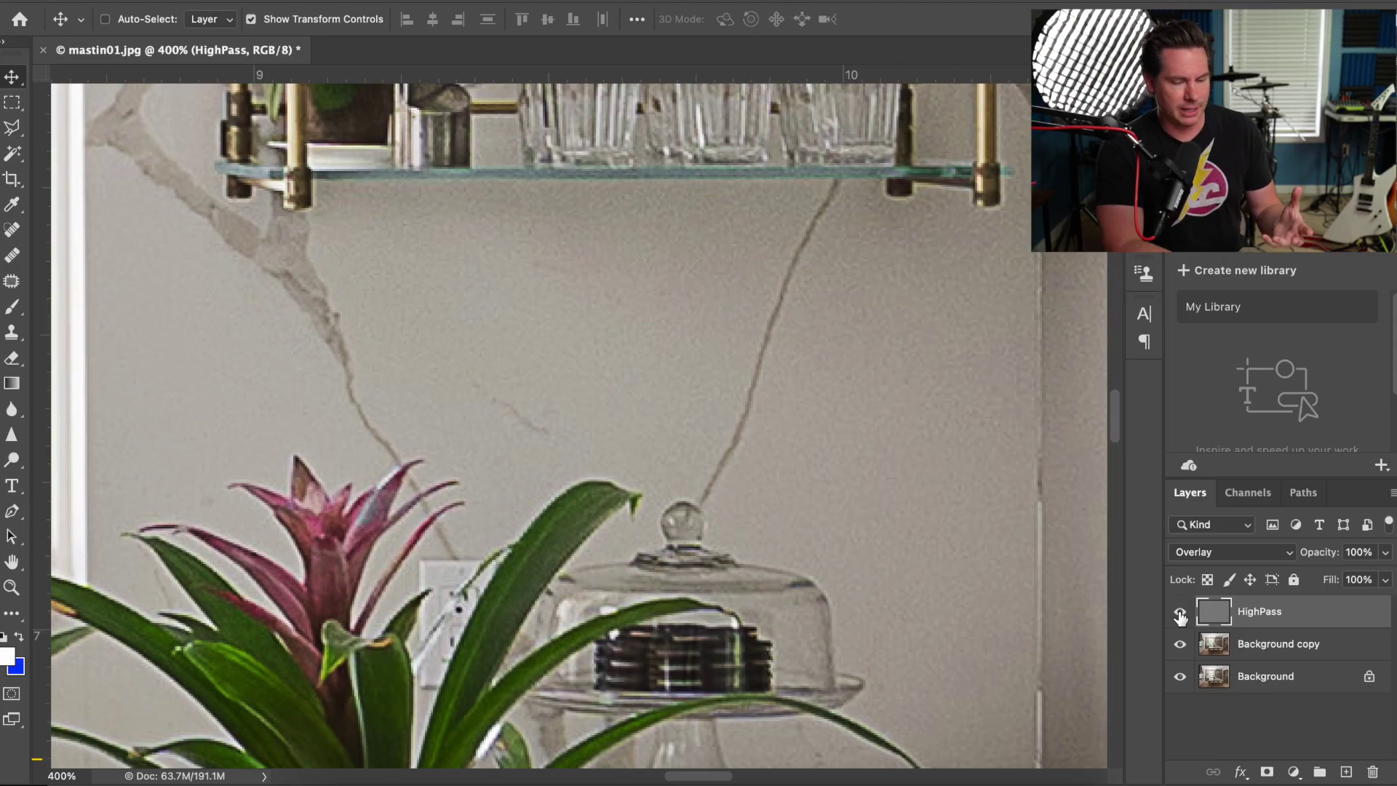
{"action": "left_click", "coordinate": [1181, 613]}
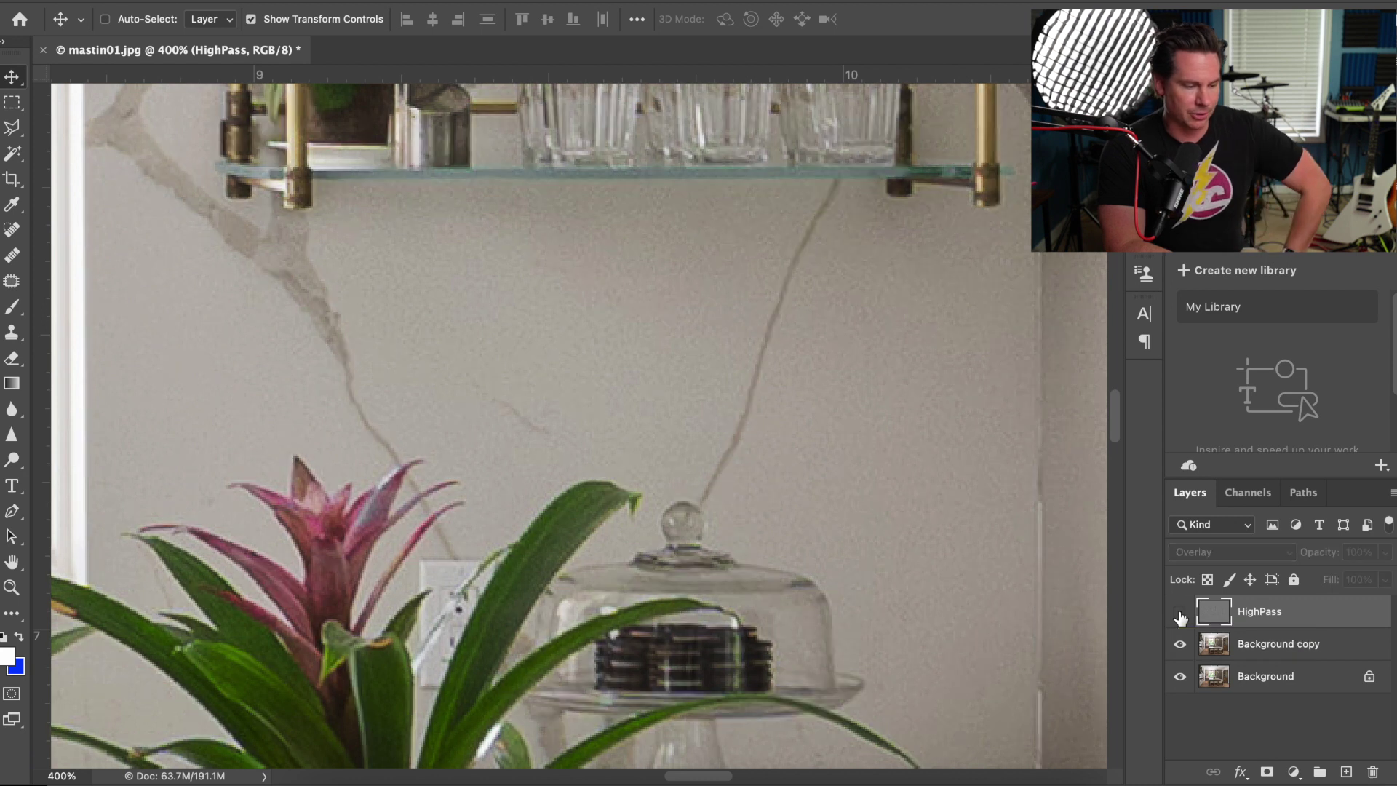
{"action": "left_click", "coordinate": [1181, 613]}
{"action": "left_click", "coordinate": [1180, 613]}
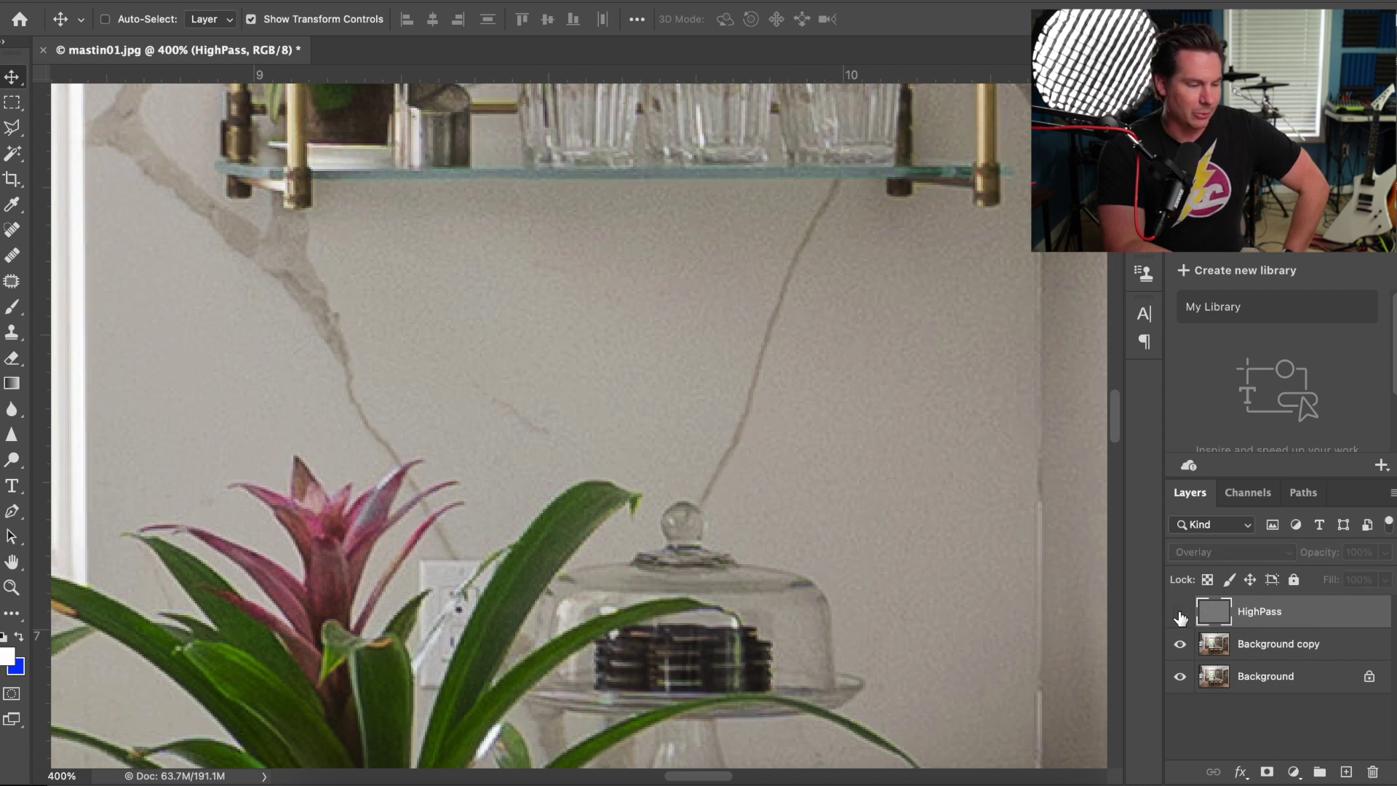
{"action": "left_click", "coordinate": [1181, 614]}
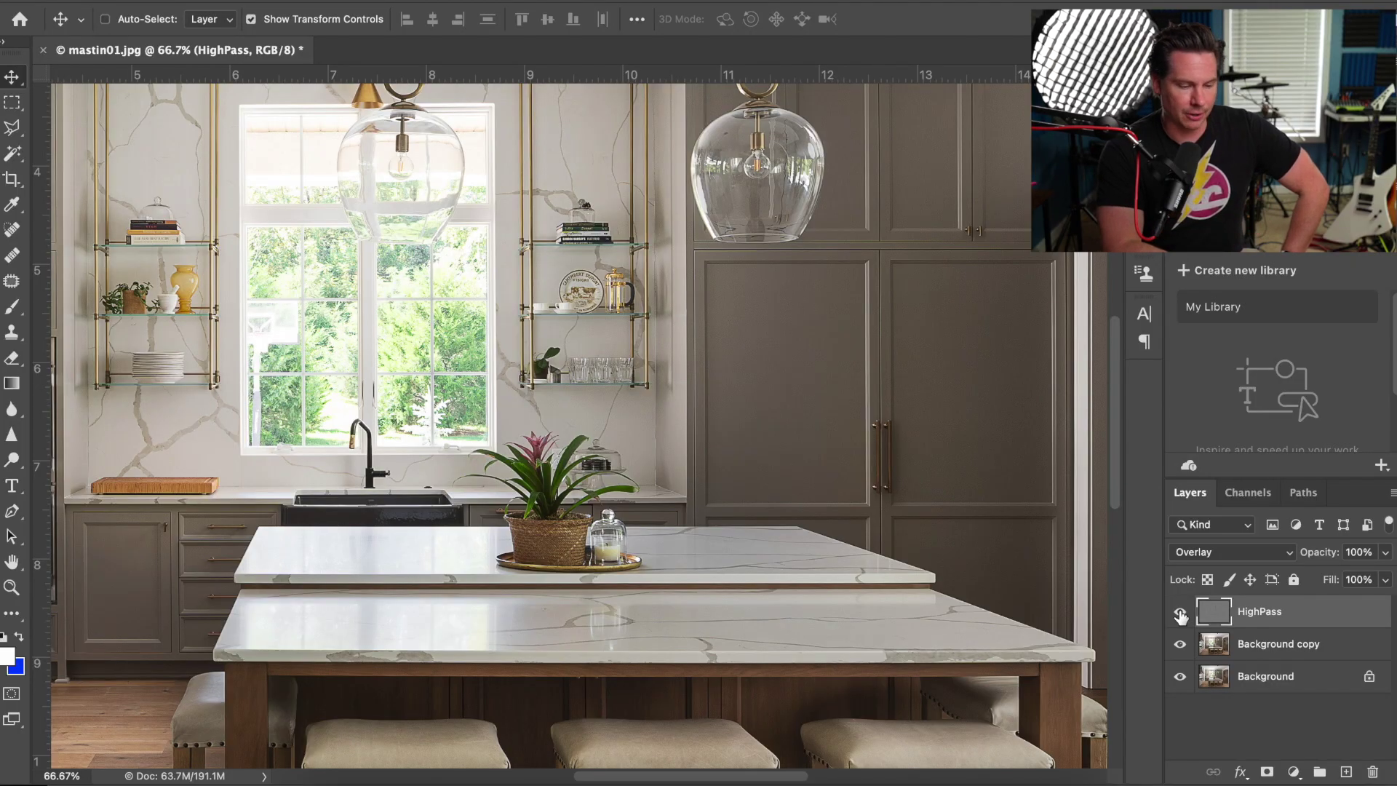
Step: Hide the HighPass layer and rename the Background copy layer as Layer1
{"action": "left_click", "coordinate": [1180, 615]}
{"action": "left_click", "coordinate": [1328, 650]}
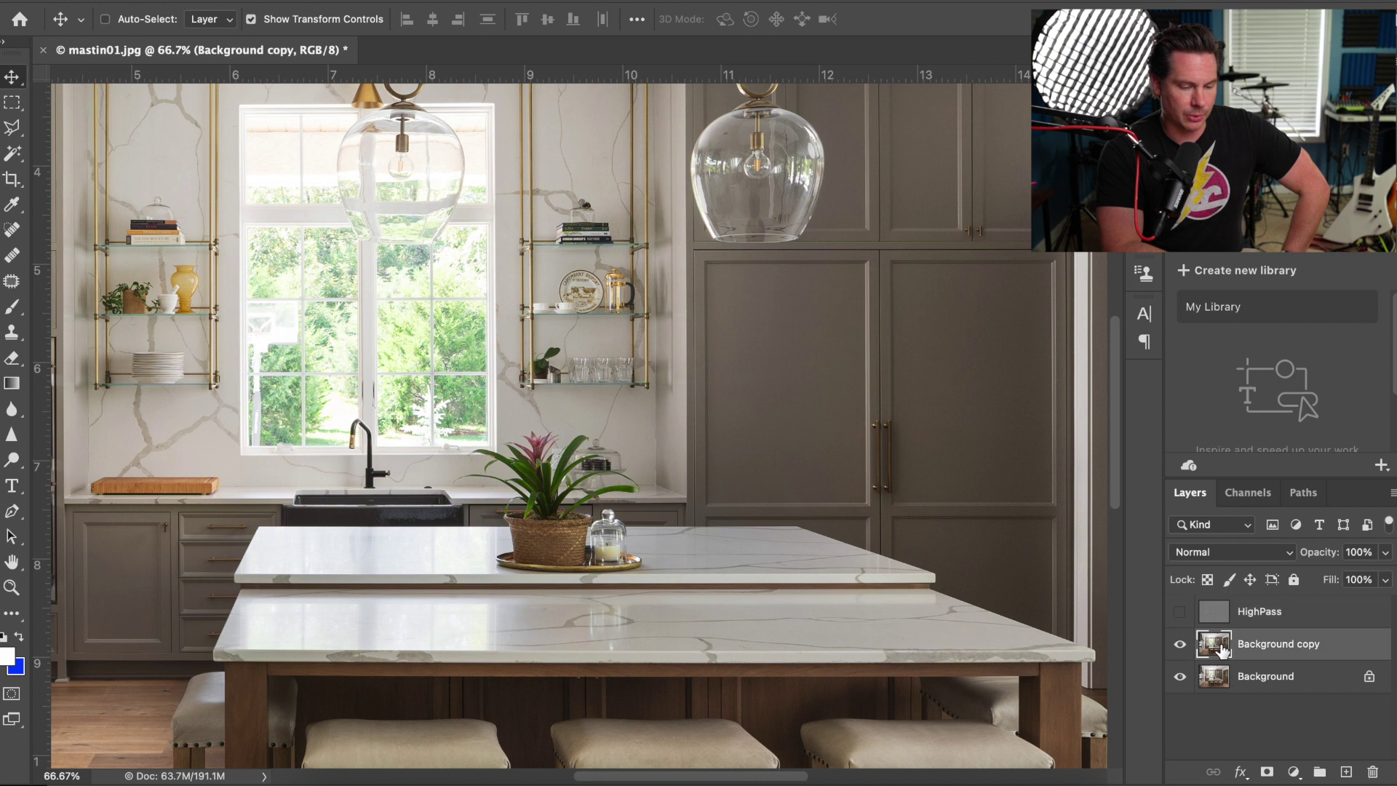
{"action": "double_click", "coordinate": [1315, 647]}
{"action": "type", "text": "Layer1"}
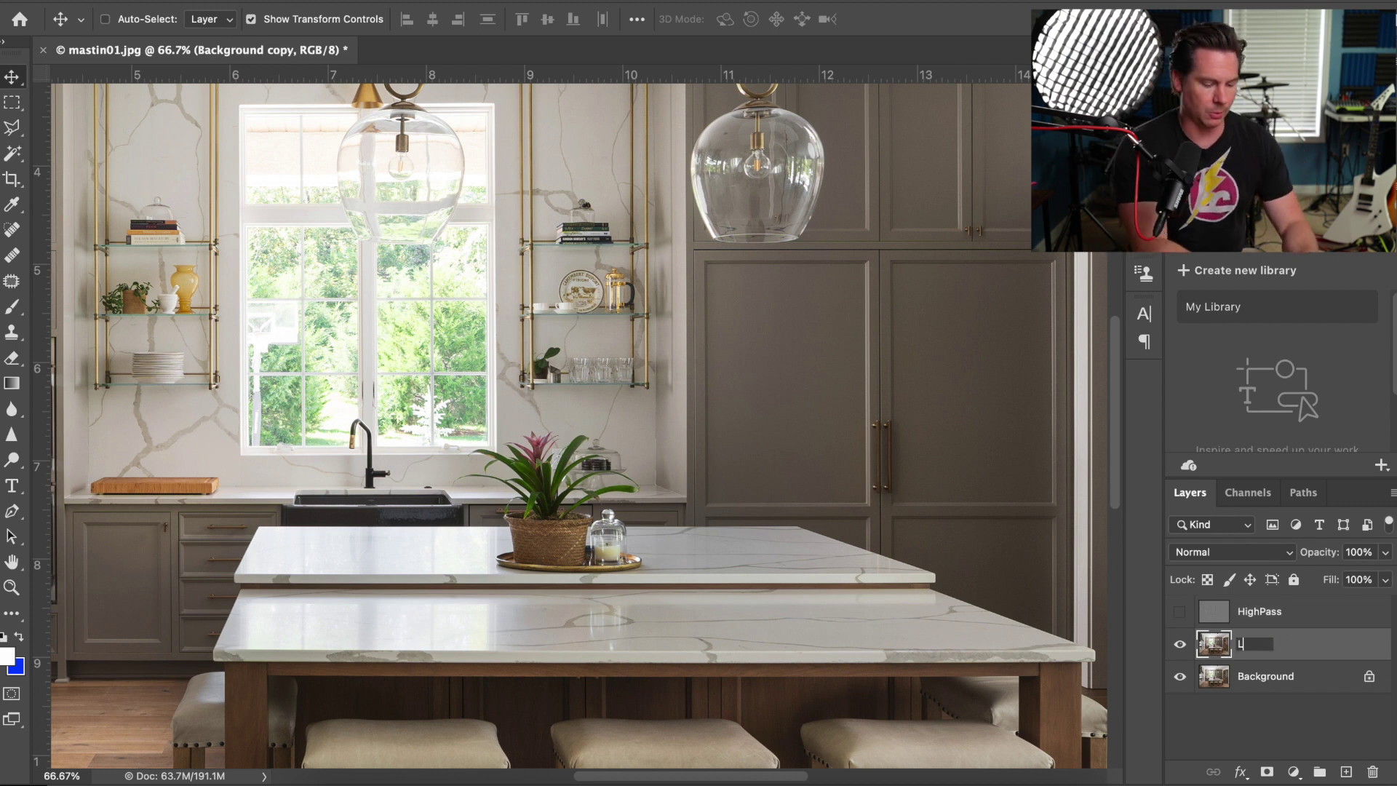
{"action": "key", "text": "Return"}
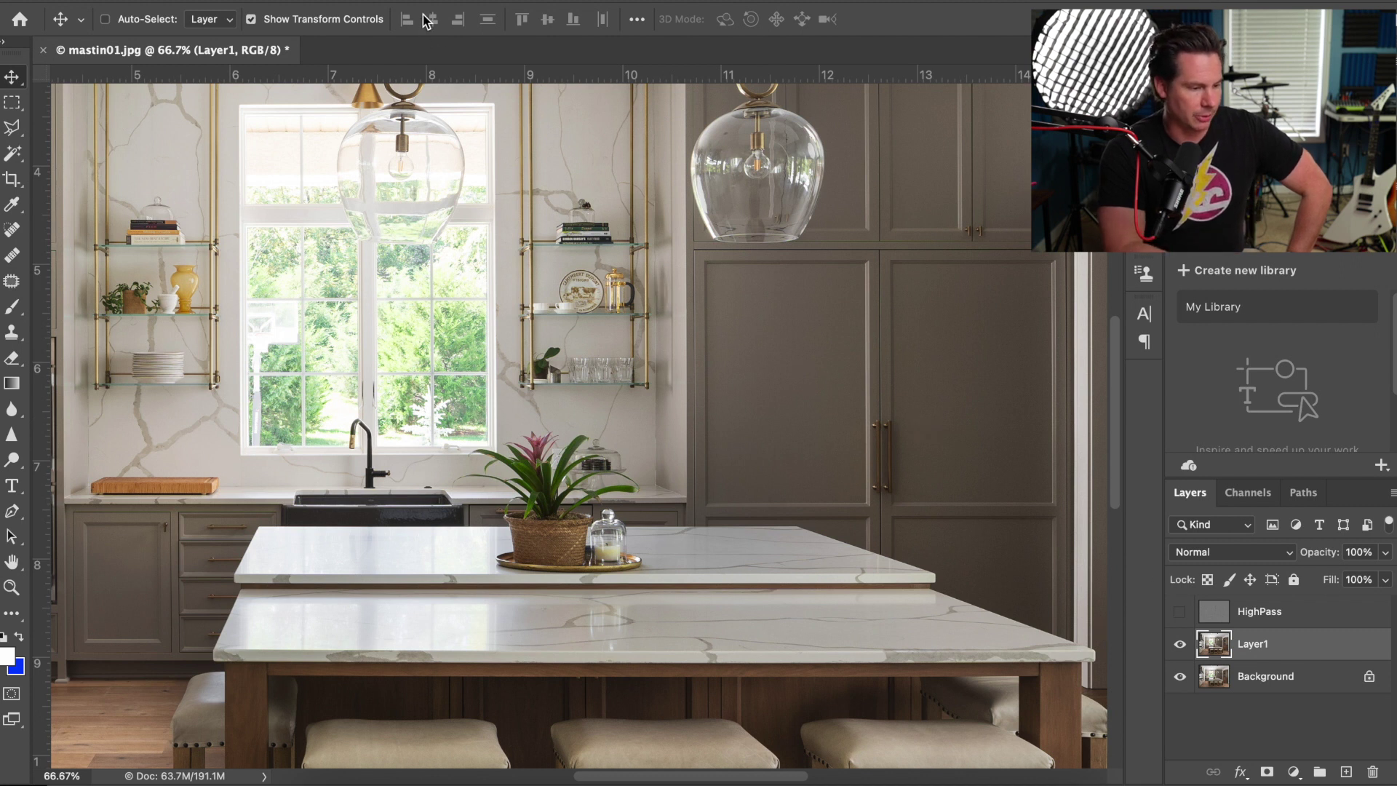
Step: Start a Color Range selection on Layer1 based on Highlights, with the fuzziness set to 65%
{"action": "left_click", "coordinate": [386, 0]}
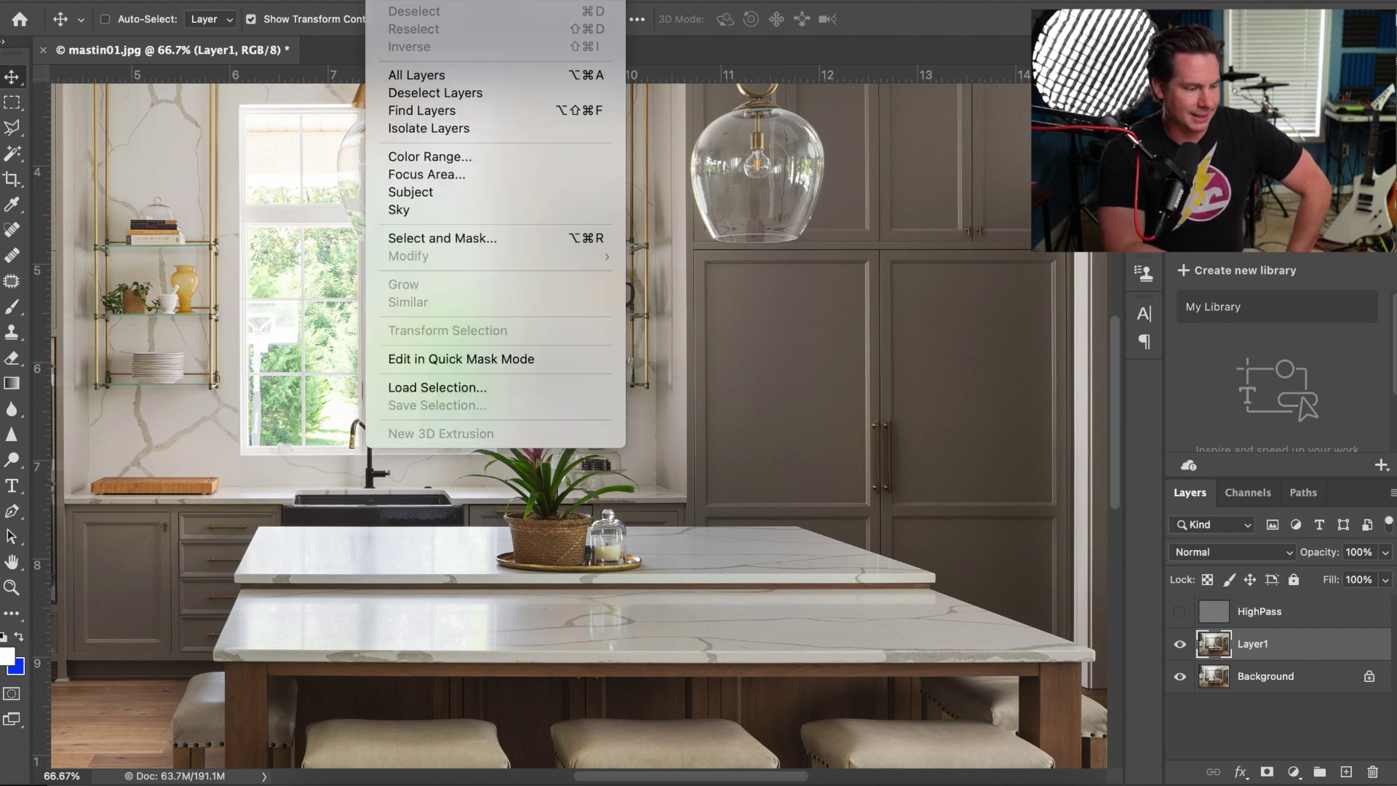
{"action": "left_click", "coordinate": [473, 155]}
{"action": "left_click", "coordinate": [1092, 50]}
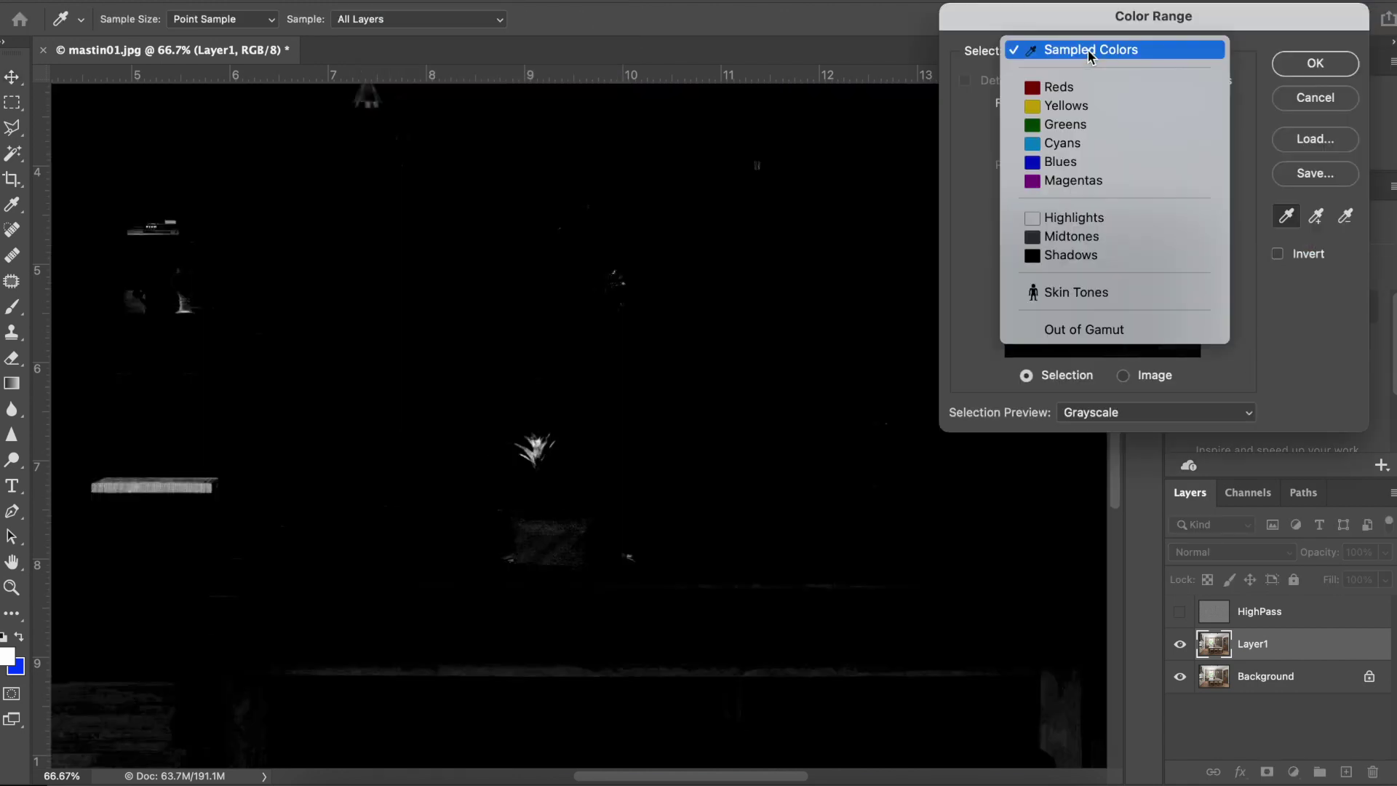
{"action": "left_click", "coordinate": [1117, 220]}
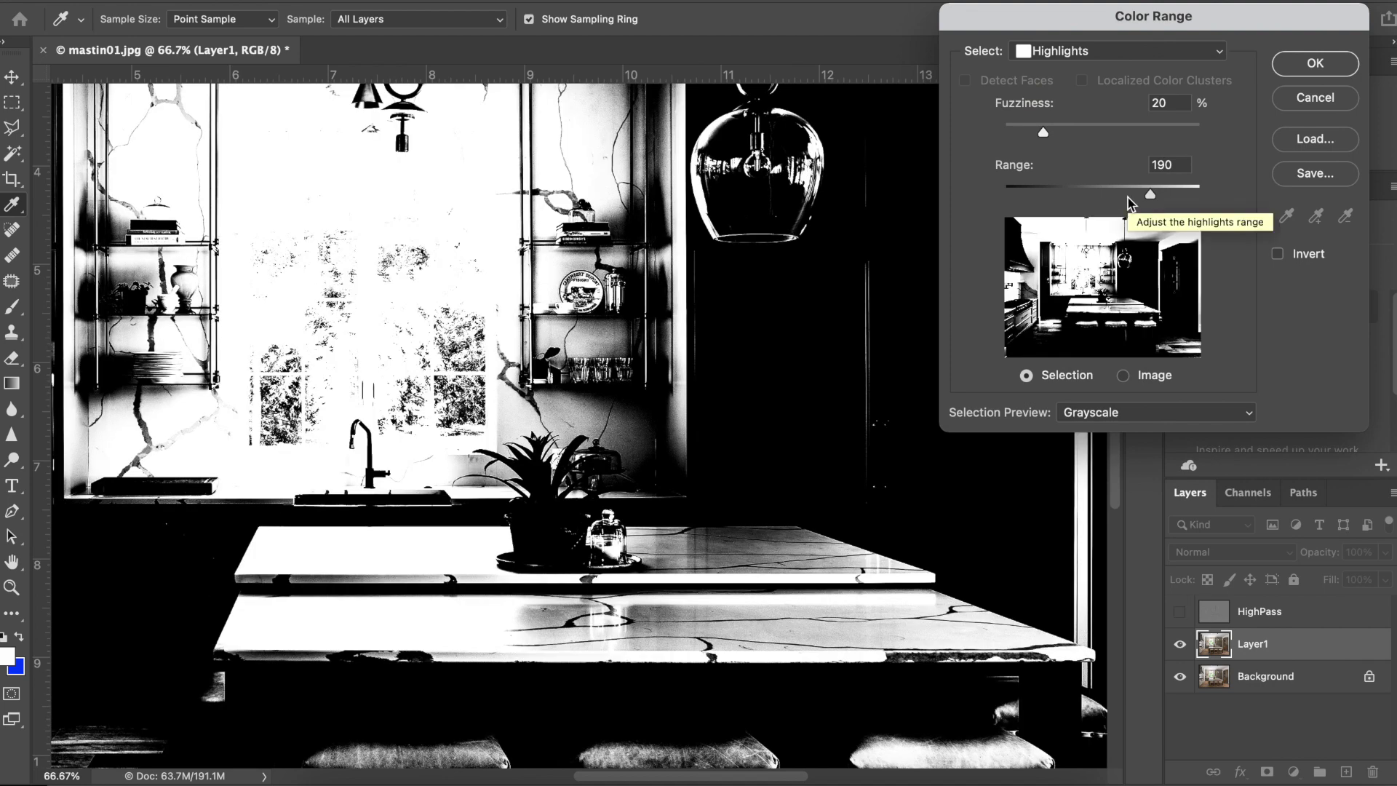
{"action": "double_click", "coordinate": [1166, 103]}
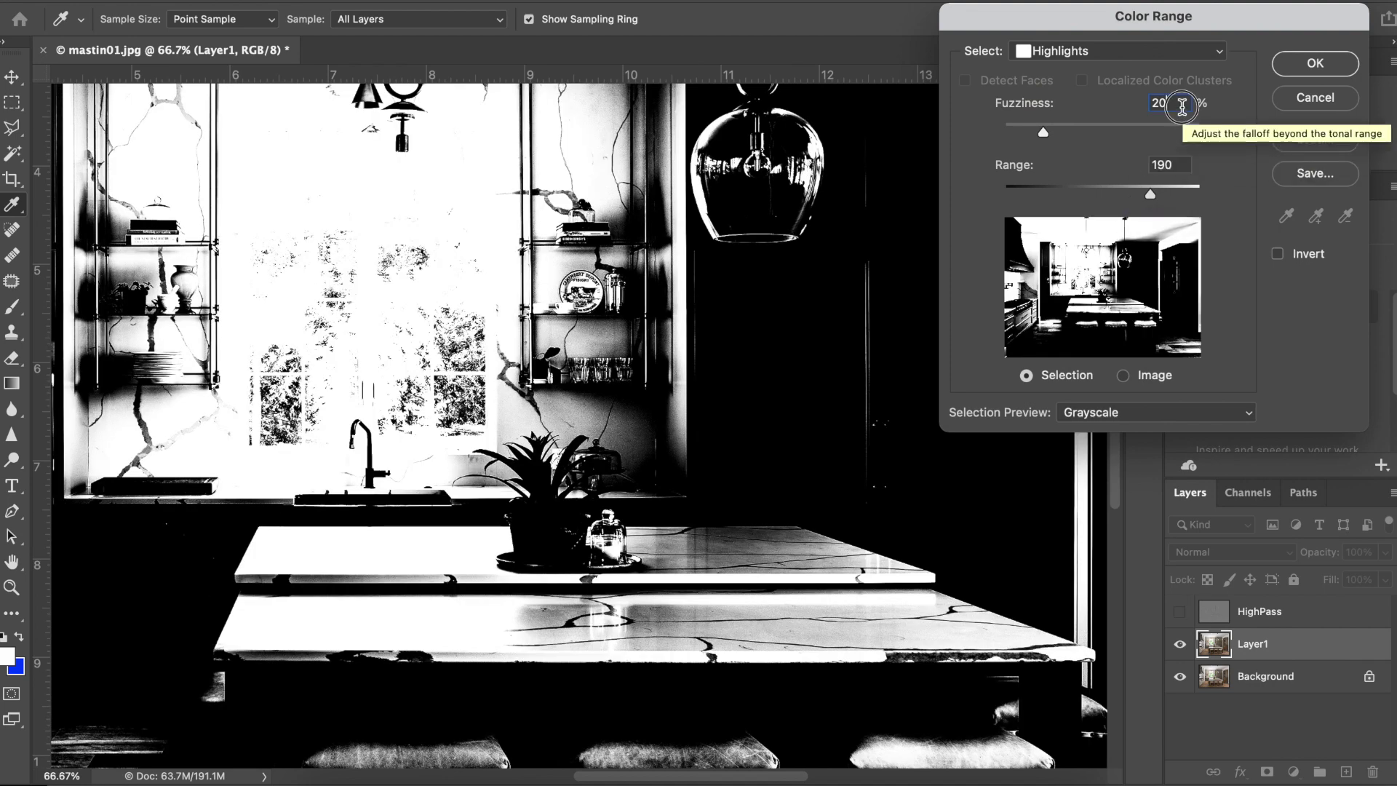
{"action": "type", "text": "65"}
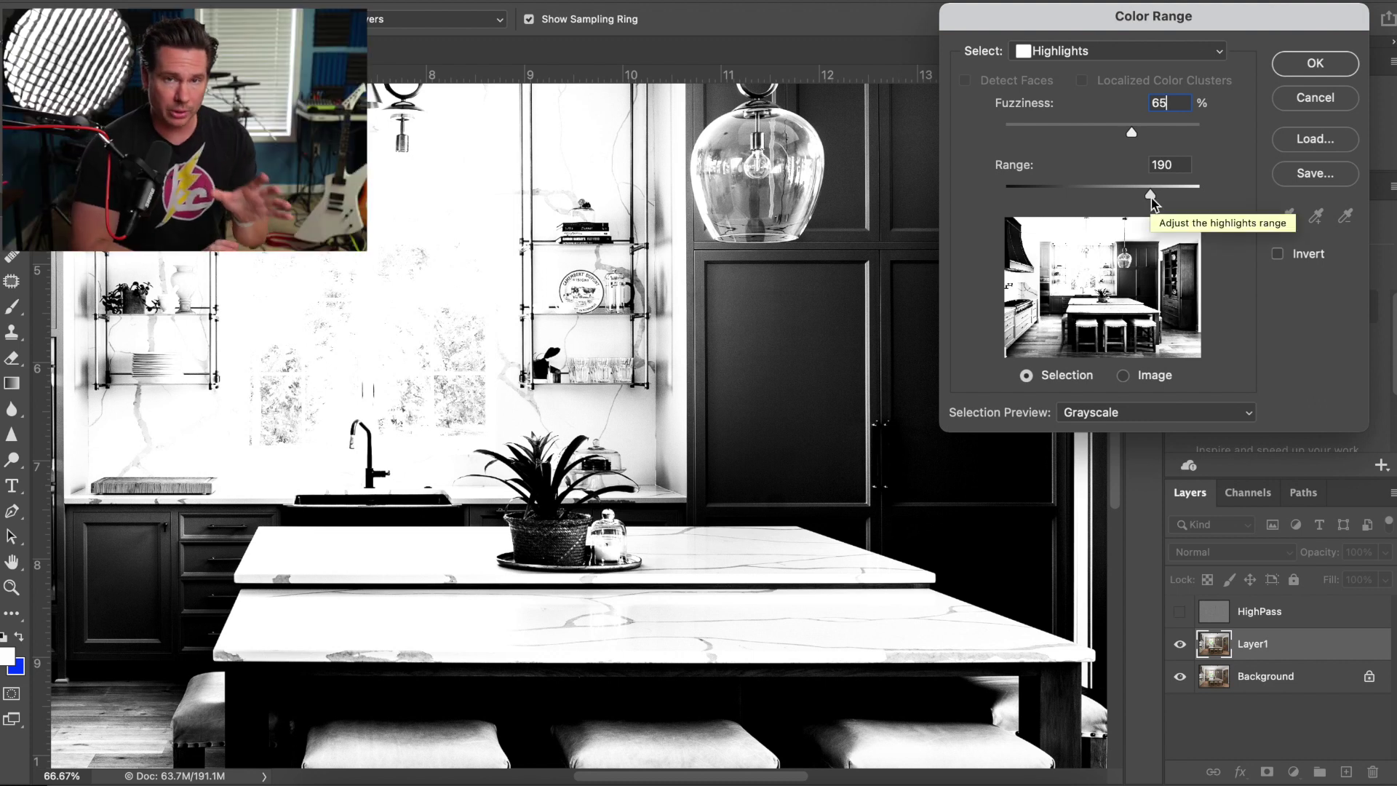
Step: Refine the highlights range to 170 while checking the plant area close up, and create the selection
{"action": "left_click_drag", "start_coordinate": [1151, 195], "coordinate": [1141, 193]}
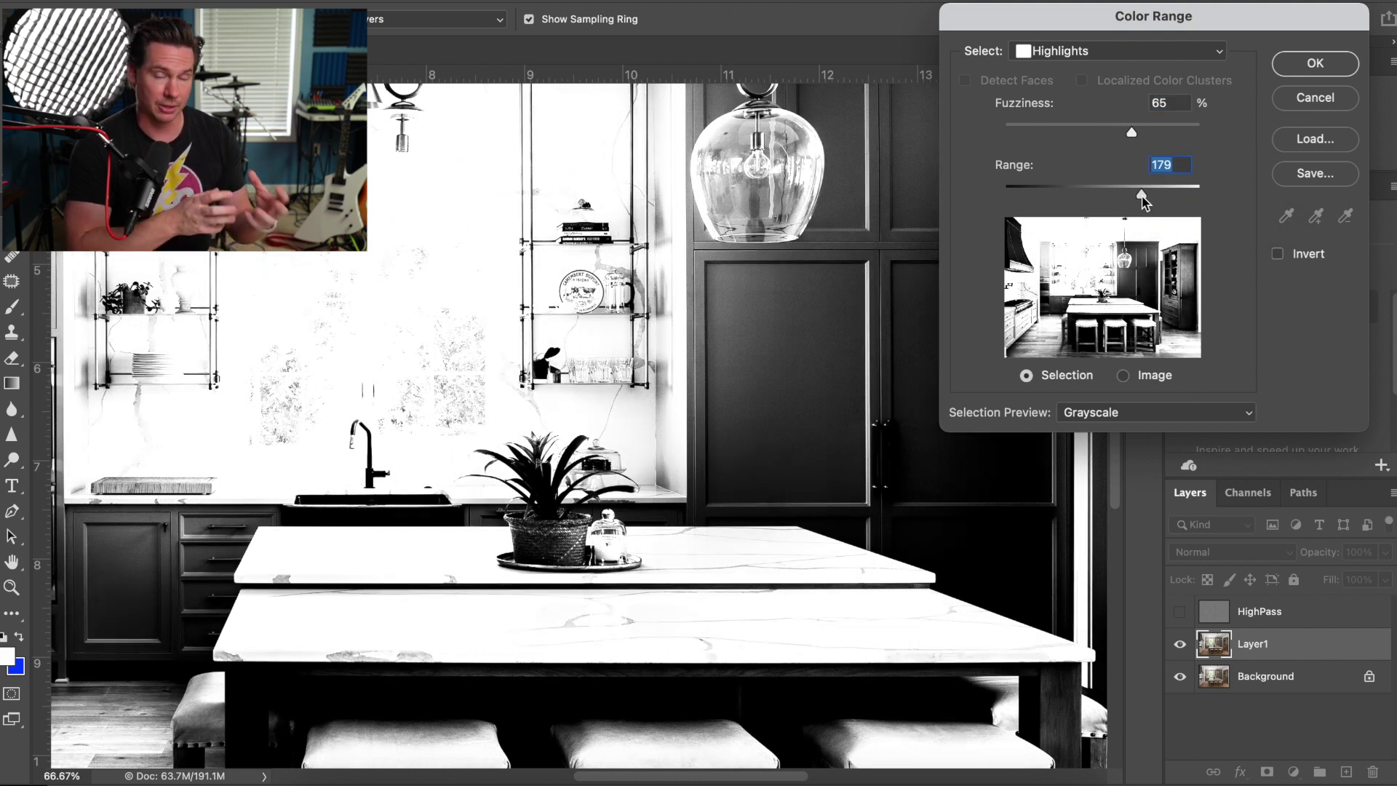
{"action": "left_click_drag", "start_coordinate": [1142, 196], "coordinate": [1145, 195]}
{"action": "key", "text": "super+plus"}
{"action": "scroll", "coordinate": [630, 551], "scroll_direction": "down", "scroll_amount": 2}
{"action": "scroll", "coordinate": [630, 552], "scroll_direction": "right", "scroll_amount": 2}
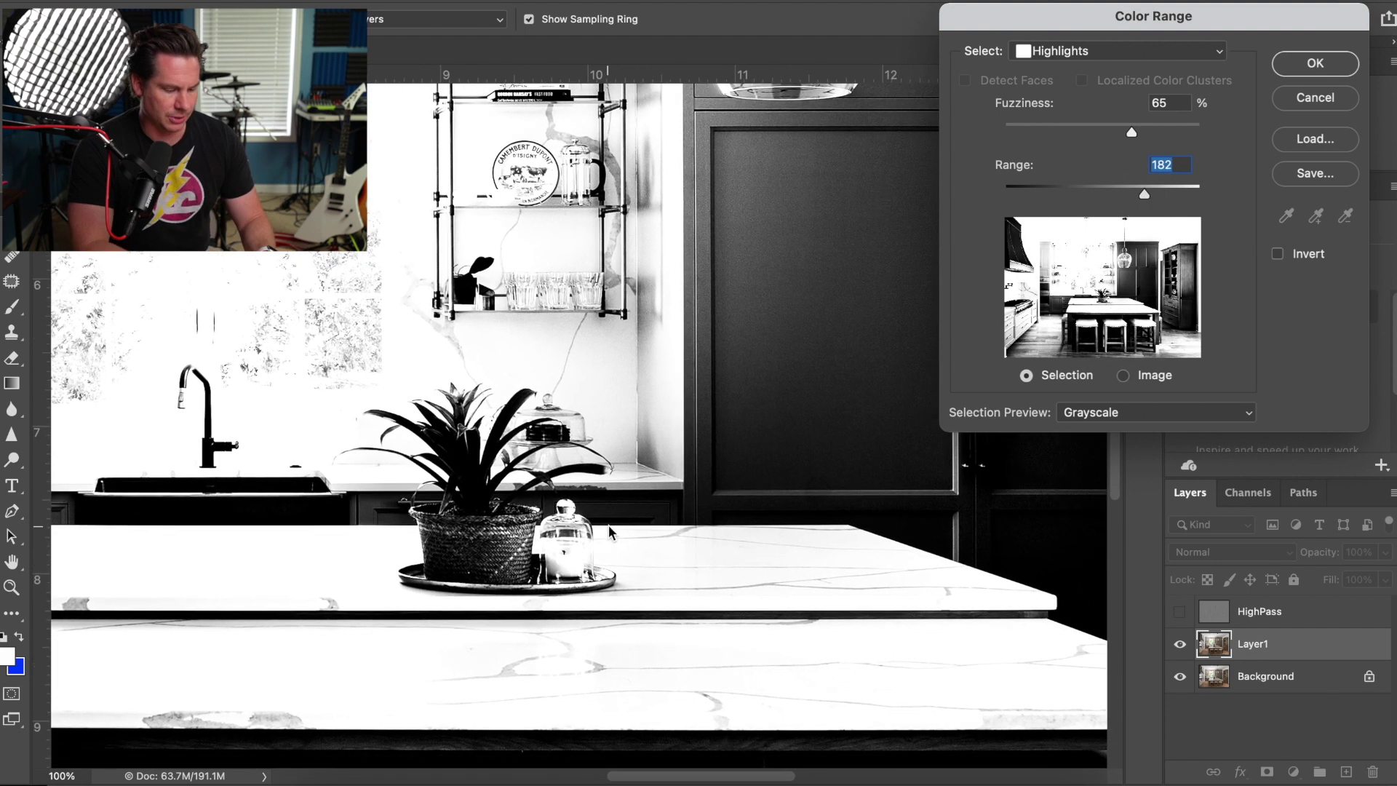
{"action": "key", "text": "super+plus"}
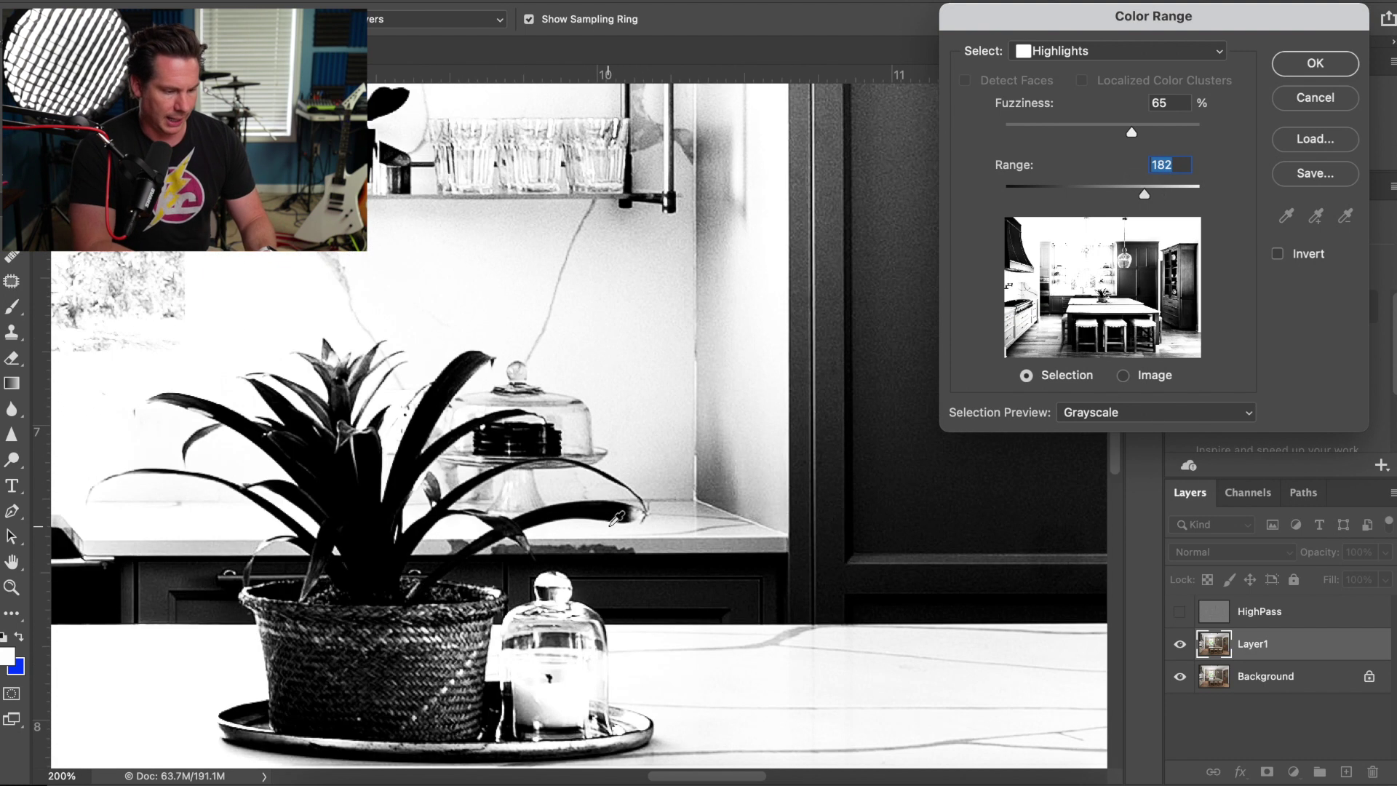
{"action": "scroll", "coordinate": [726, 571], "scroll_direction": "down", "scroll_amount": 2}
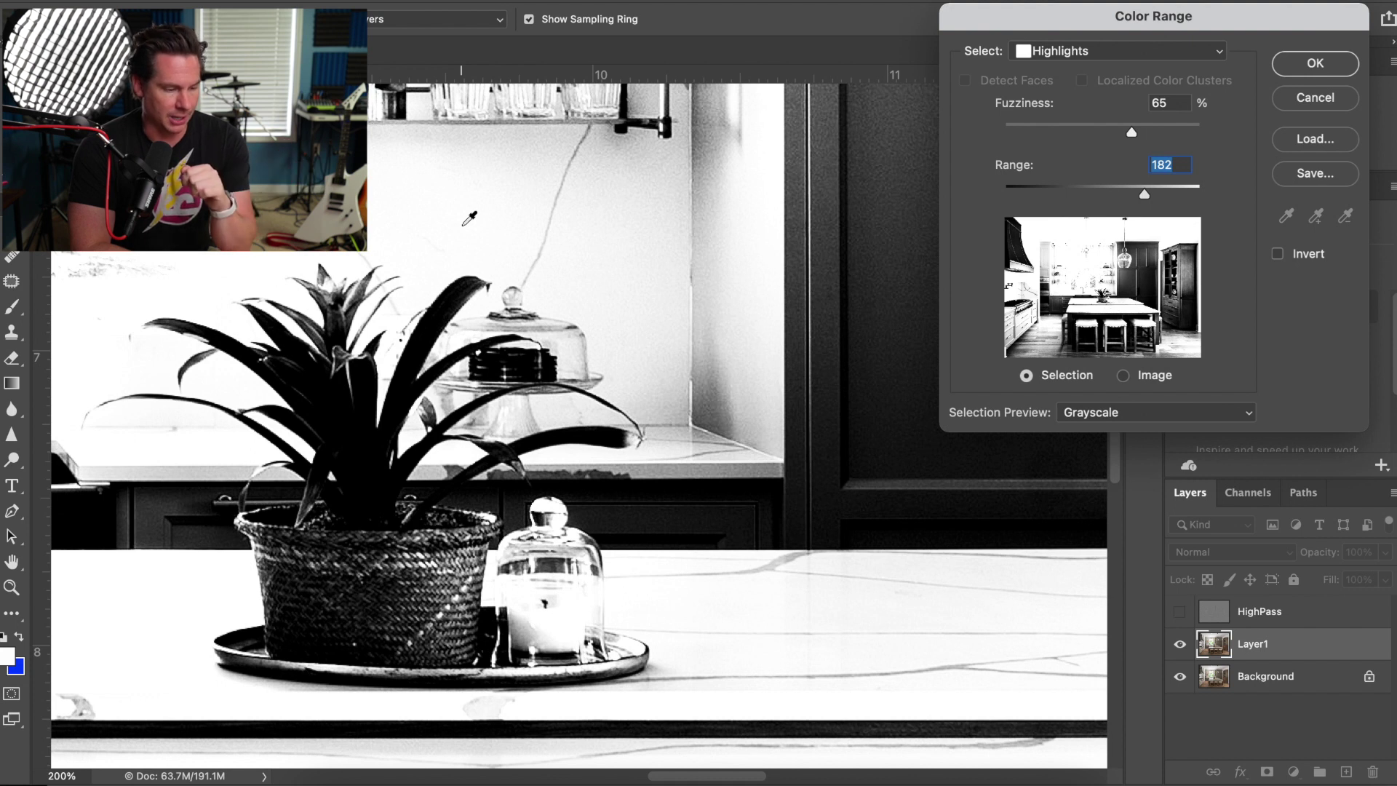
{"action": "mouse_move", "coordinate": [1144, 194]}
{"action": "left_mouse_down"}
{"action": "mouse_move", "coordinate": [1129, 194]}
{"action": "mouse_move", "coordinate": [1139, 200]}
{"action": "left_mouse_up"}
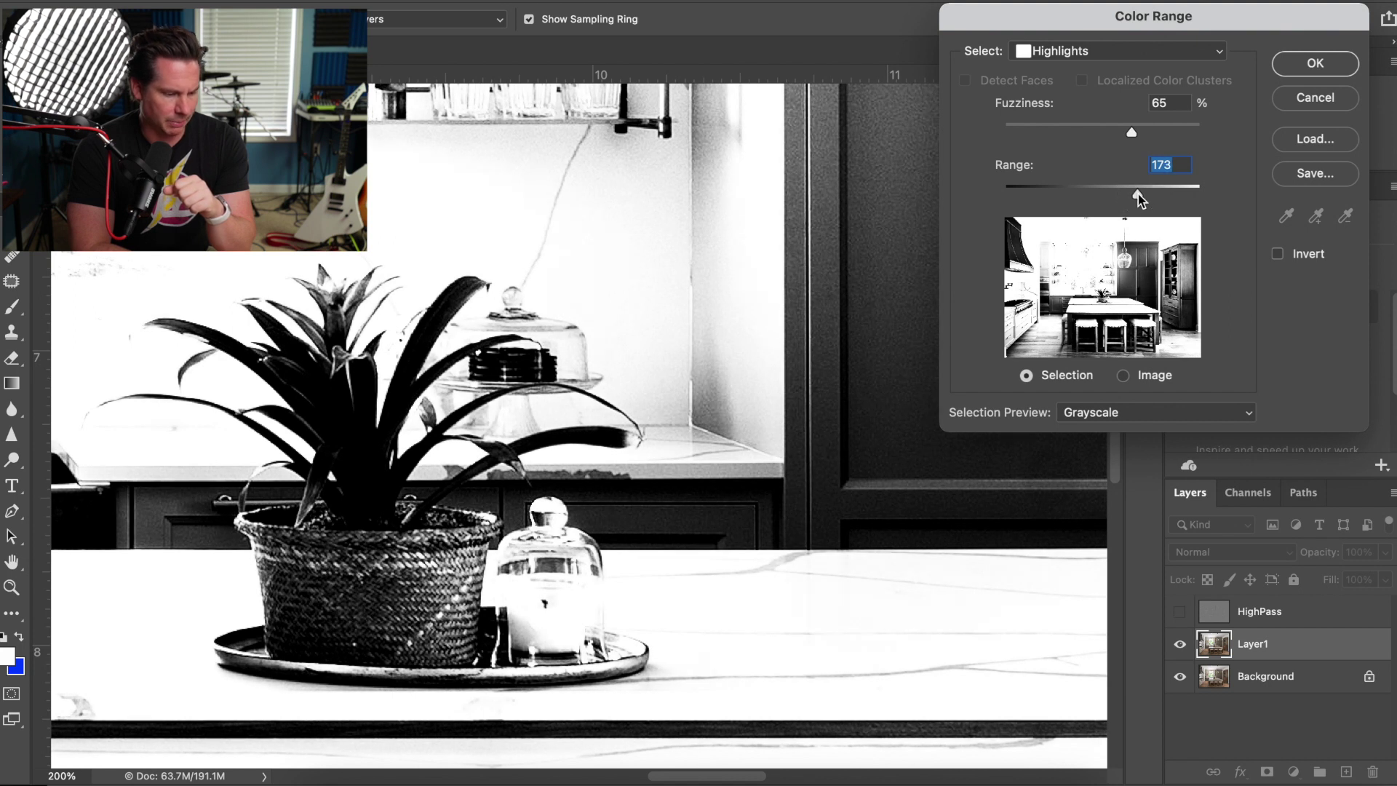
{"action": "type", "text": "170"}
{"action": "left_click", "coordinate": [1324, 67]}
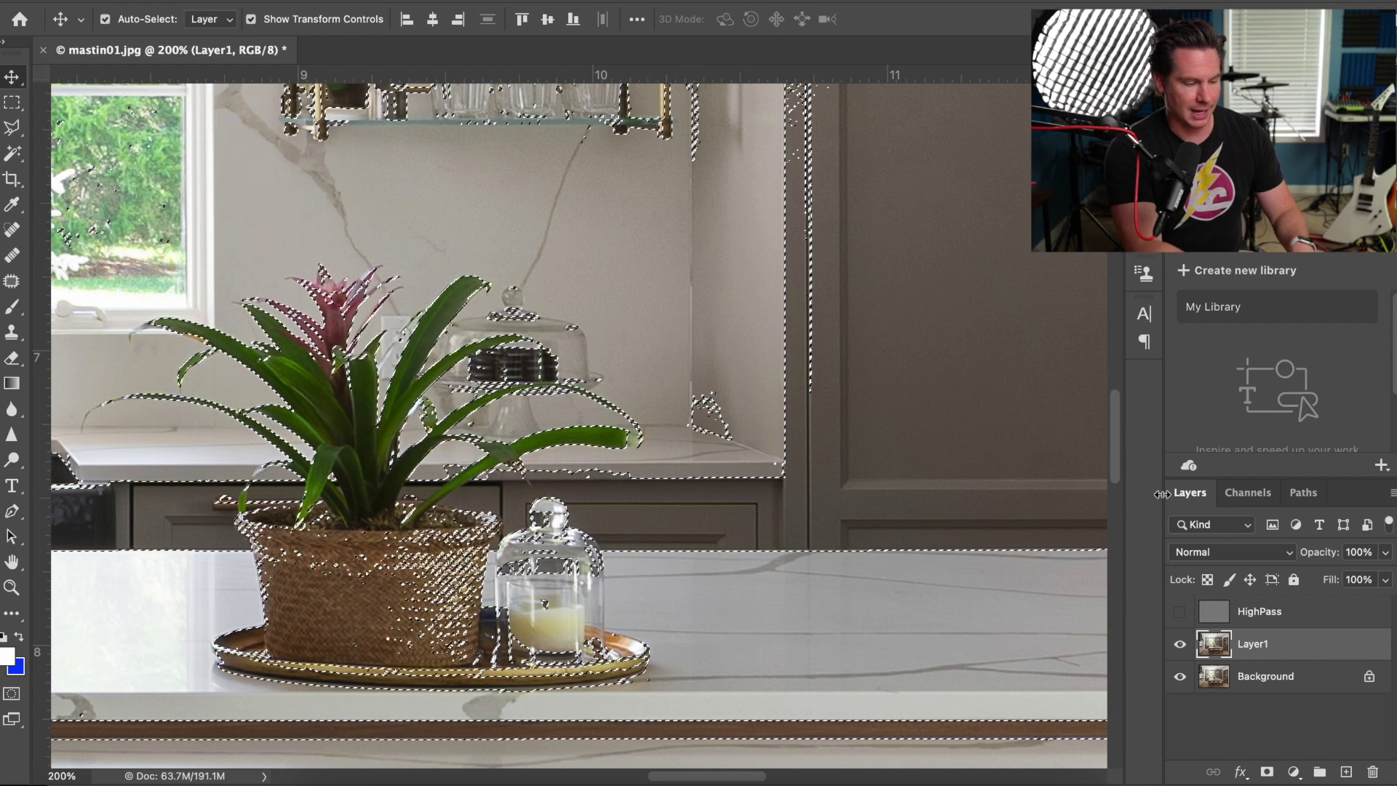
Step: Show the HighPass layer and add a layer mask to it from the highlights selection
{"action": "left_click", "coordinate": [1219, 615]}
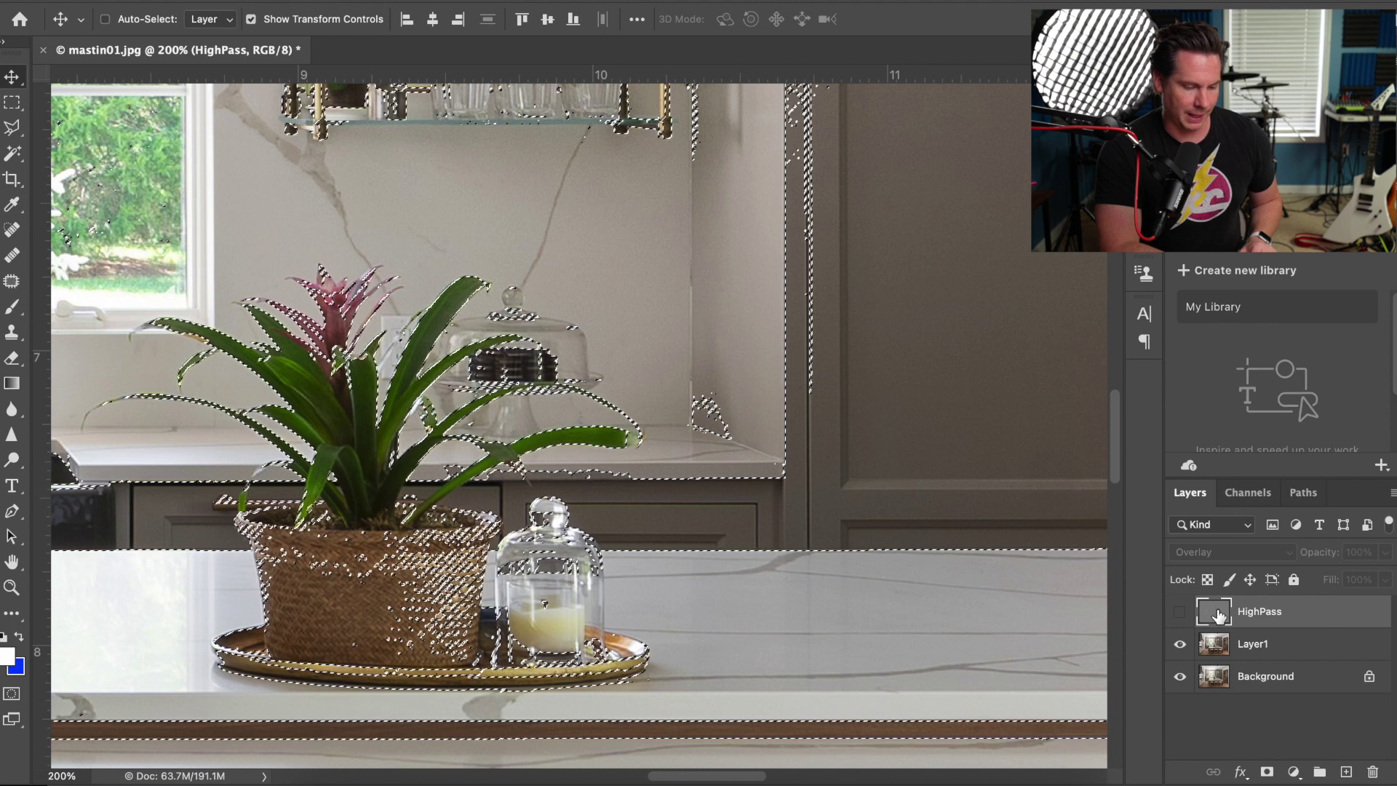
{"action": "left_click", "coordinate": [1180, 613]}
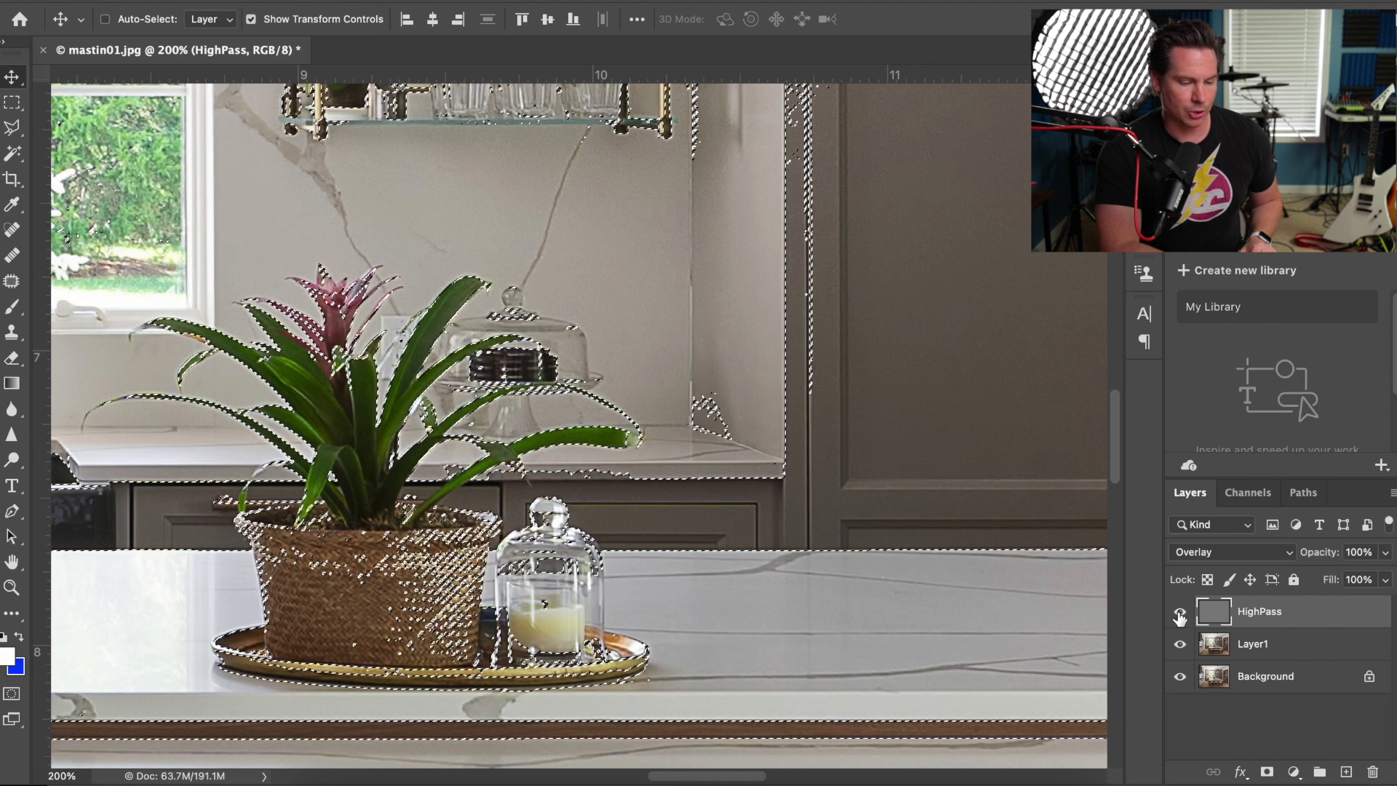
{"action": "left_click", "coordinate": [1267, 772]}
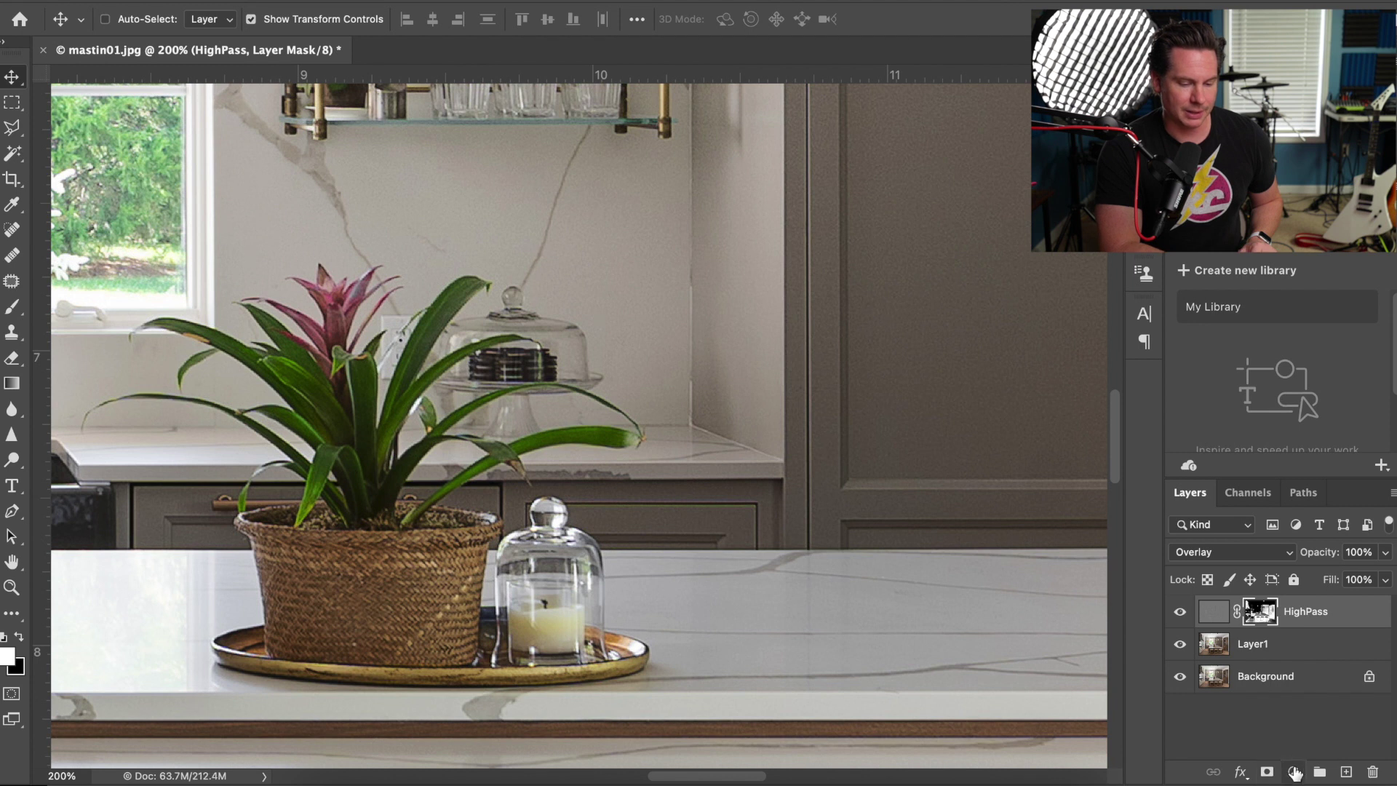
Step: Lower the HighPass layer's opacity to 70% and compare the stove and oven area with the layer hidden and shown
{"action": "key", "text": "super+plus"}
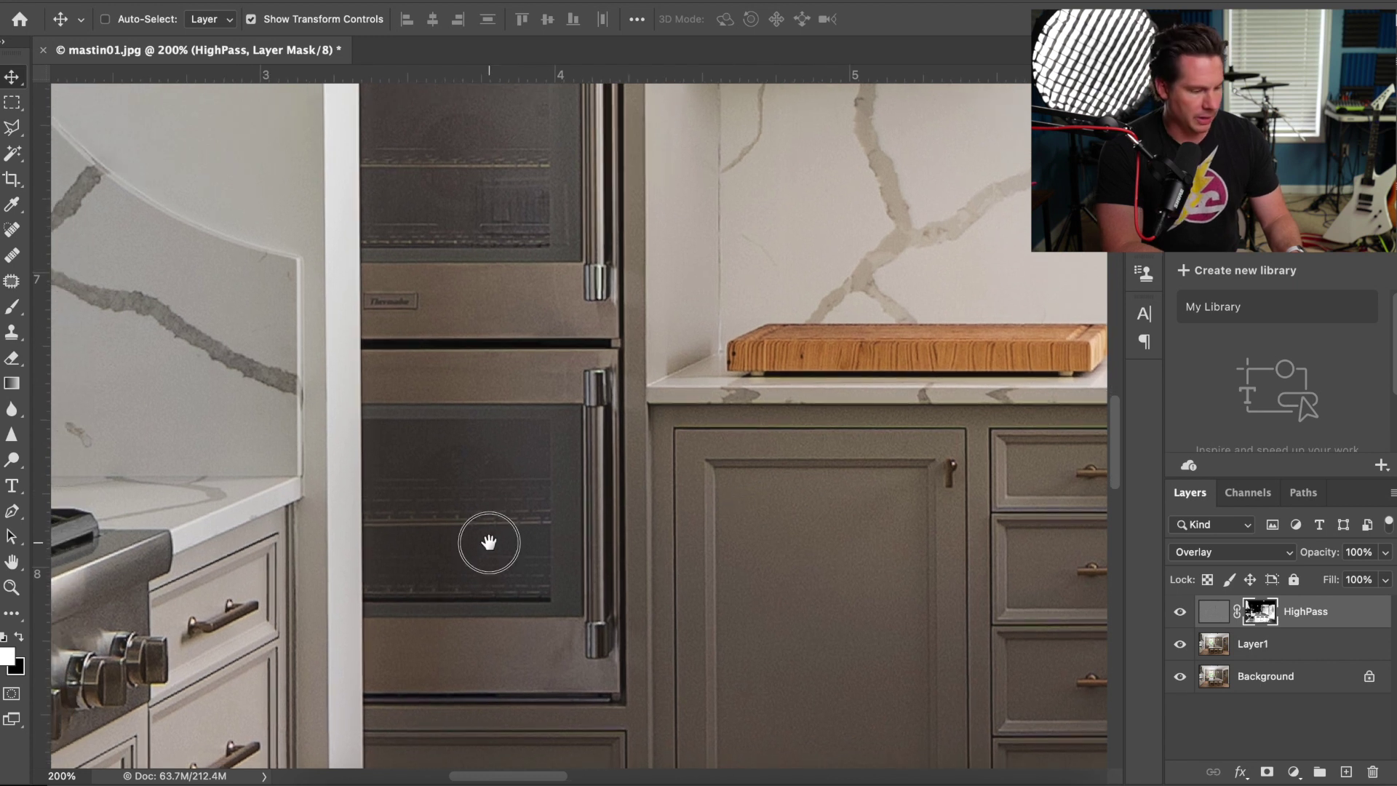
{"action": "left_click_drag", "start_coordinate": [484, 546], "coordinate": [756, 425]}
{"action": "left_click_drag", "start_coordinate": [471, 477], "coordinate": [580, 436]}
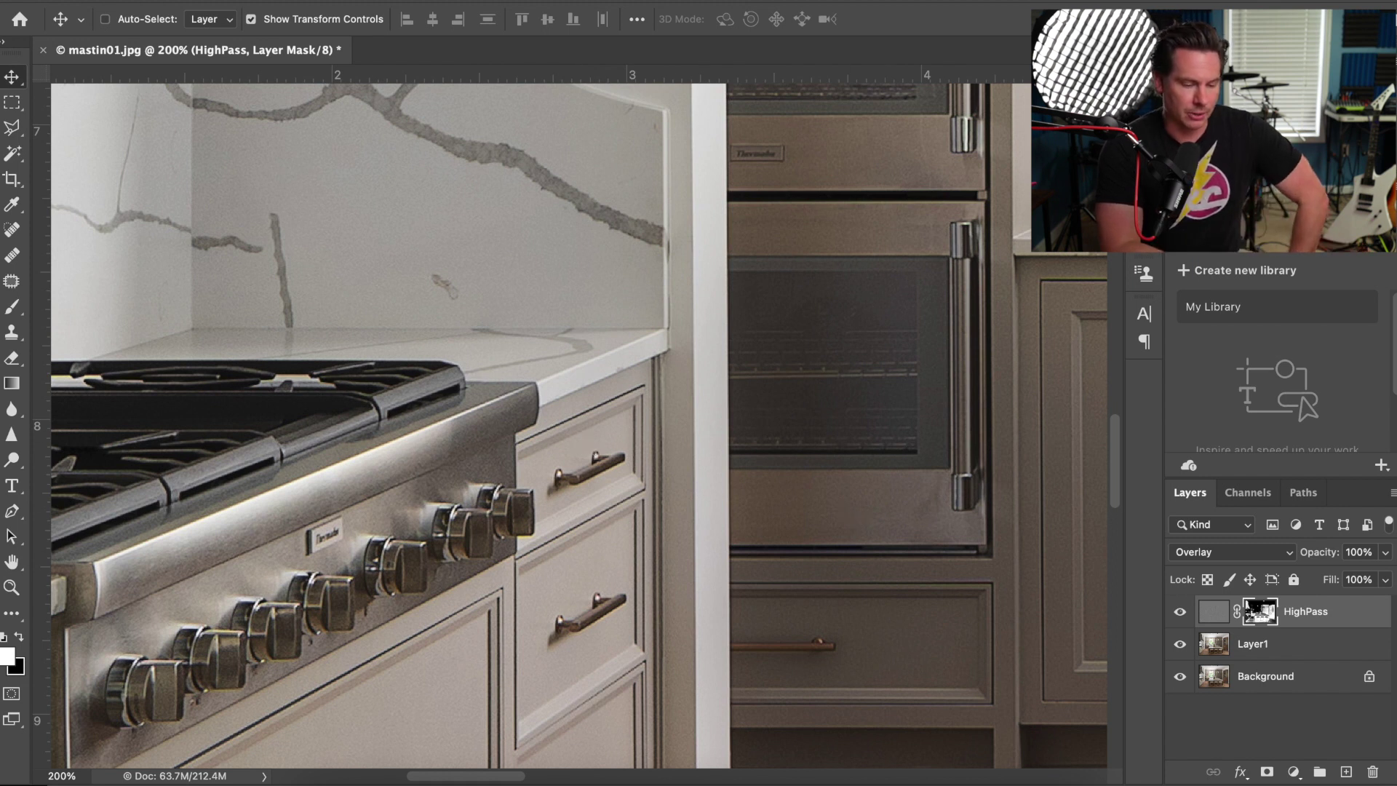
{"action": "left_click", "coordinate": [1385, 553]}
{"action": "left_click_drag", "start_coordinate": [1387, 579], "coordinate": [1344, 586]}
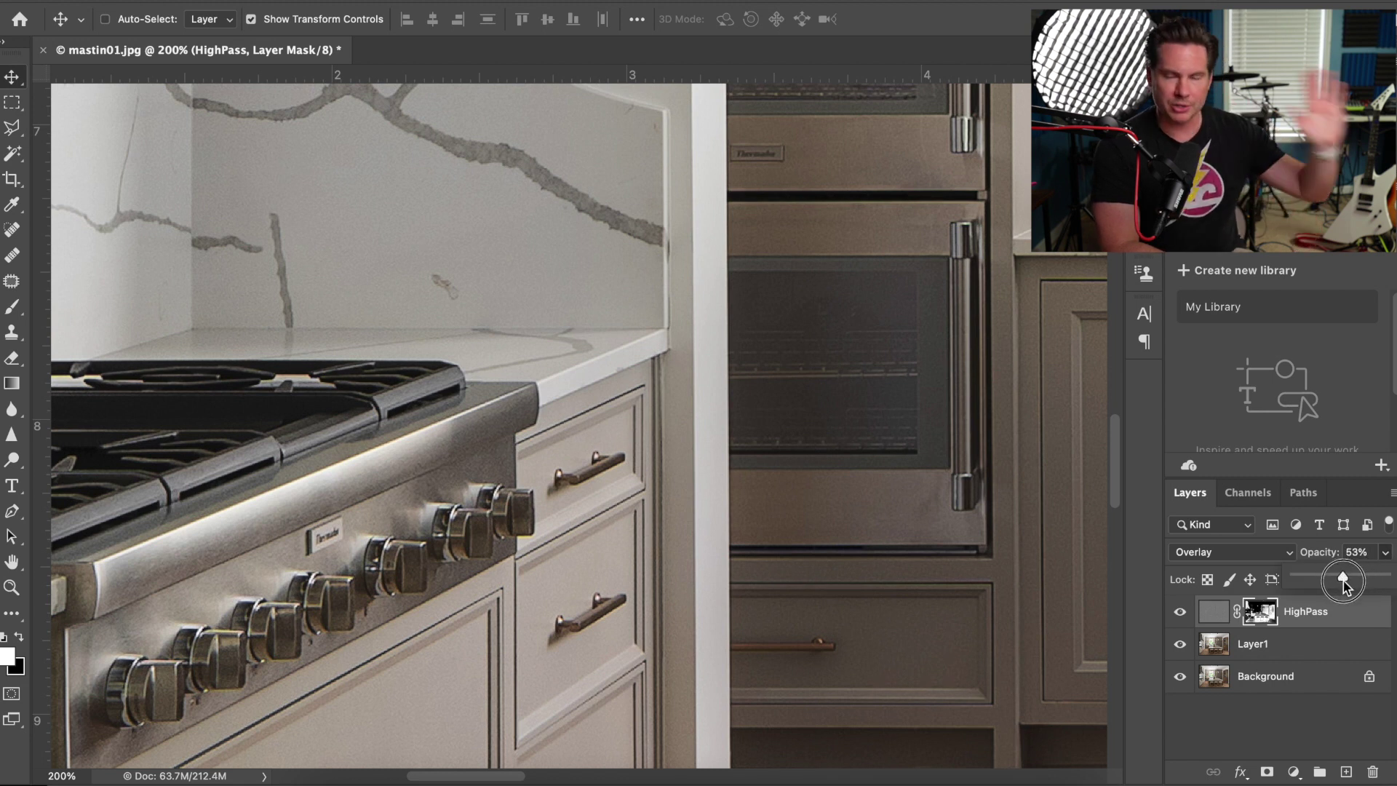
{"action": "left_click_drag", "start_coordinate": [1345, 586], "coordinate": [1346, 587]}
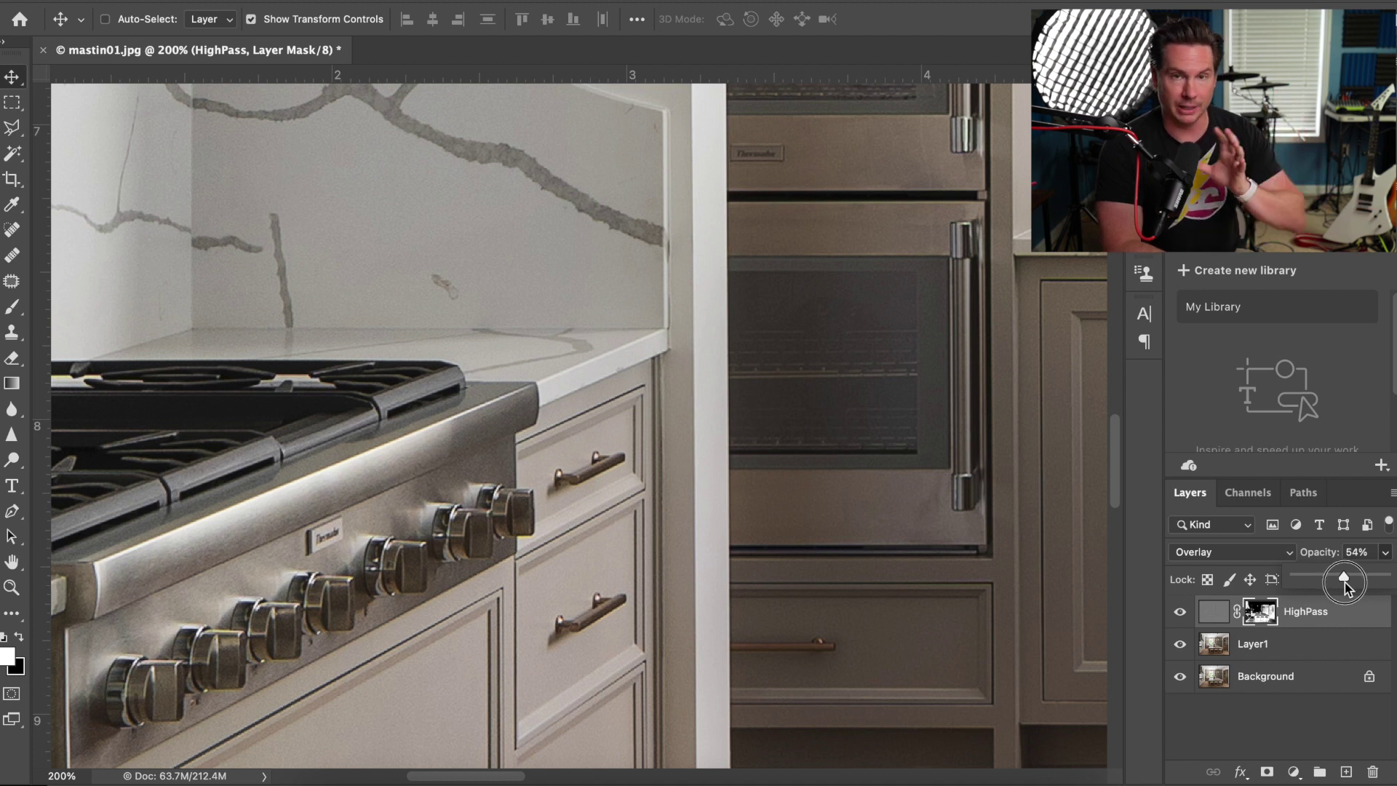
{"action": "mouse_move", "coordinate": [1345, 586]}
{"action": "left_mouse_down"}
{"action": "mouse_move", "coordinate": [1284, 584]}
{"action": "mouse_move", "coordinate": [1390, 576]}
{"action": "mouse_move", "coordinate": [1363, 575]}
{"action": "left_mouse_up"}
{"action": "type", "text": "70"}
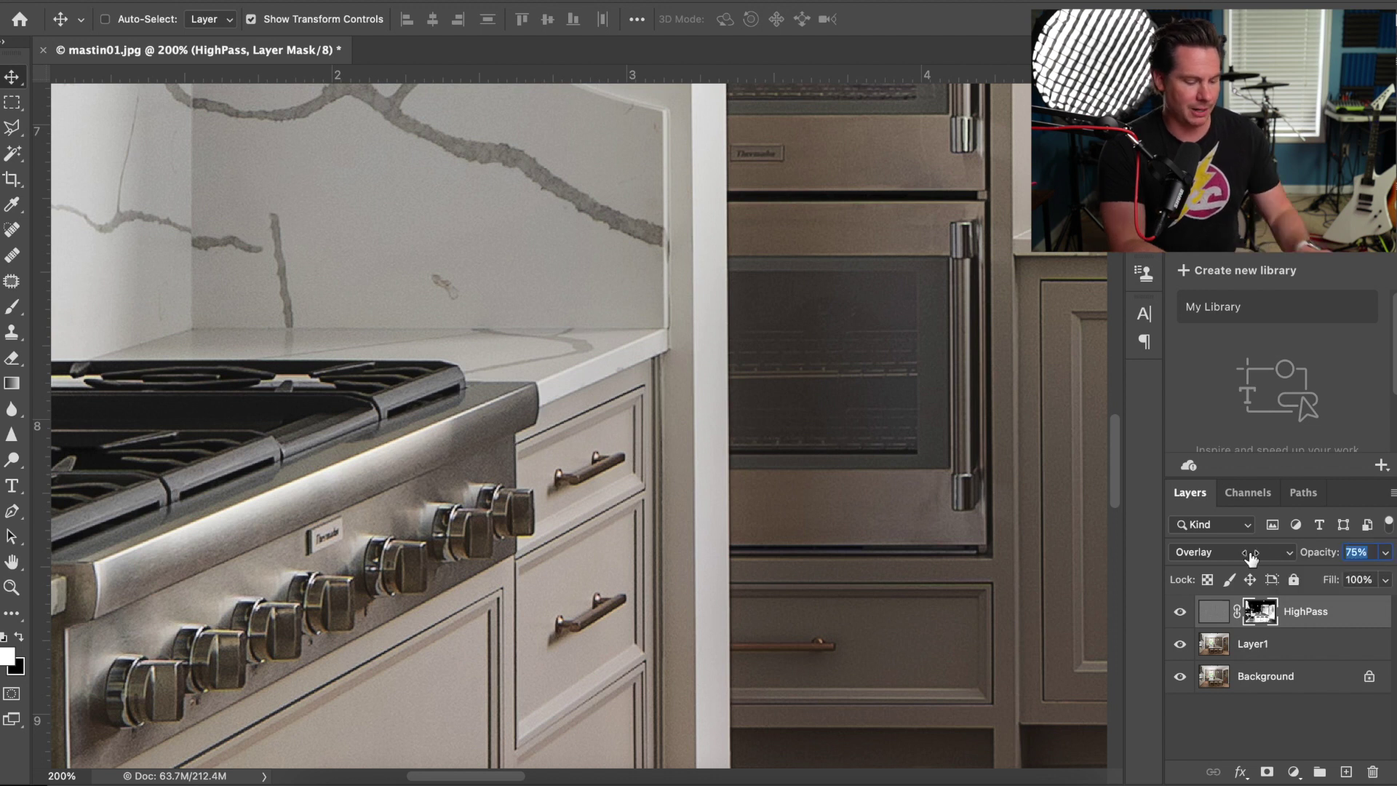
{"action": "key", "text": "Tab"}
{"action": "left_click", "coordinate": [1182, 614]}
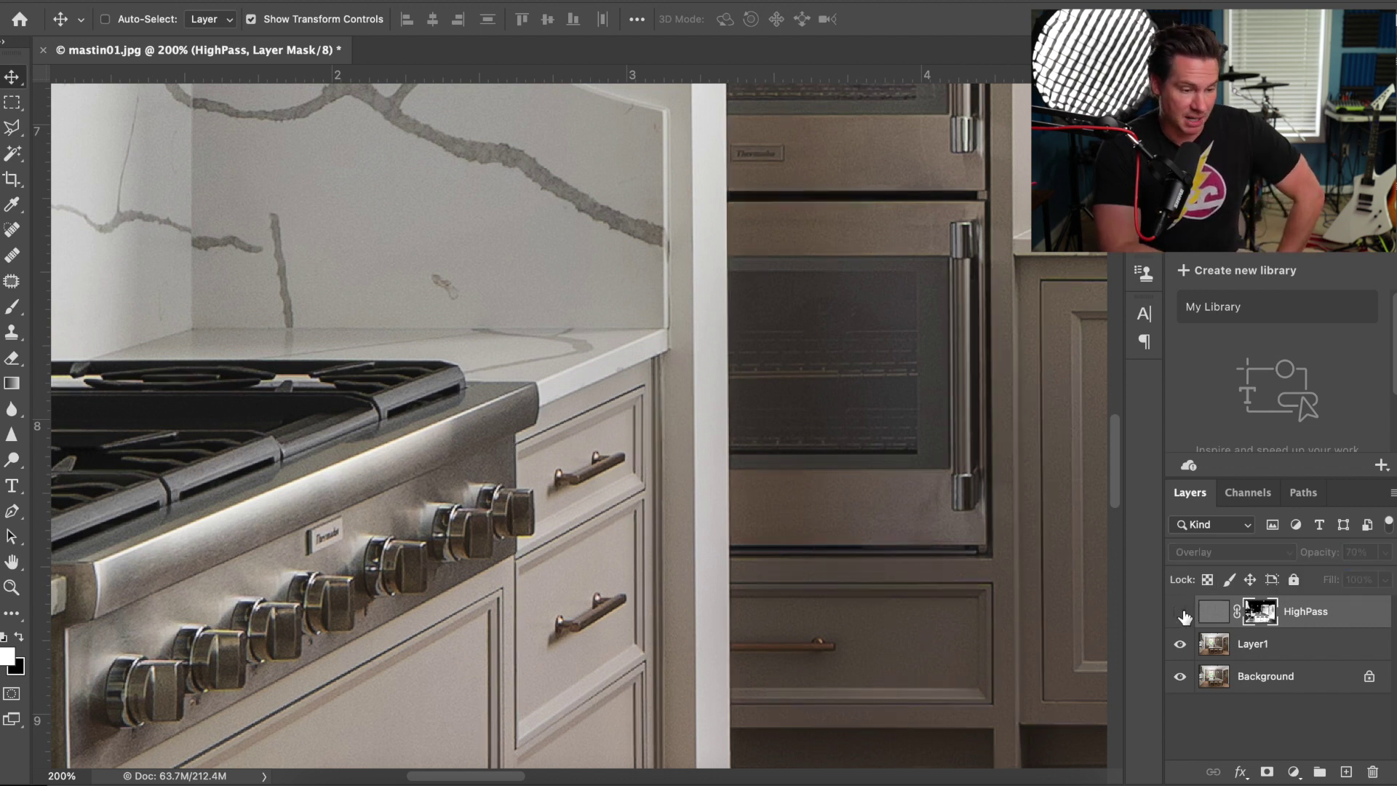
{"action": "left_click", "coordinate": [1182, 614]}
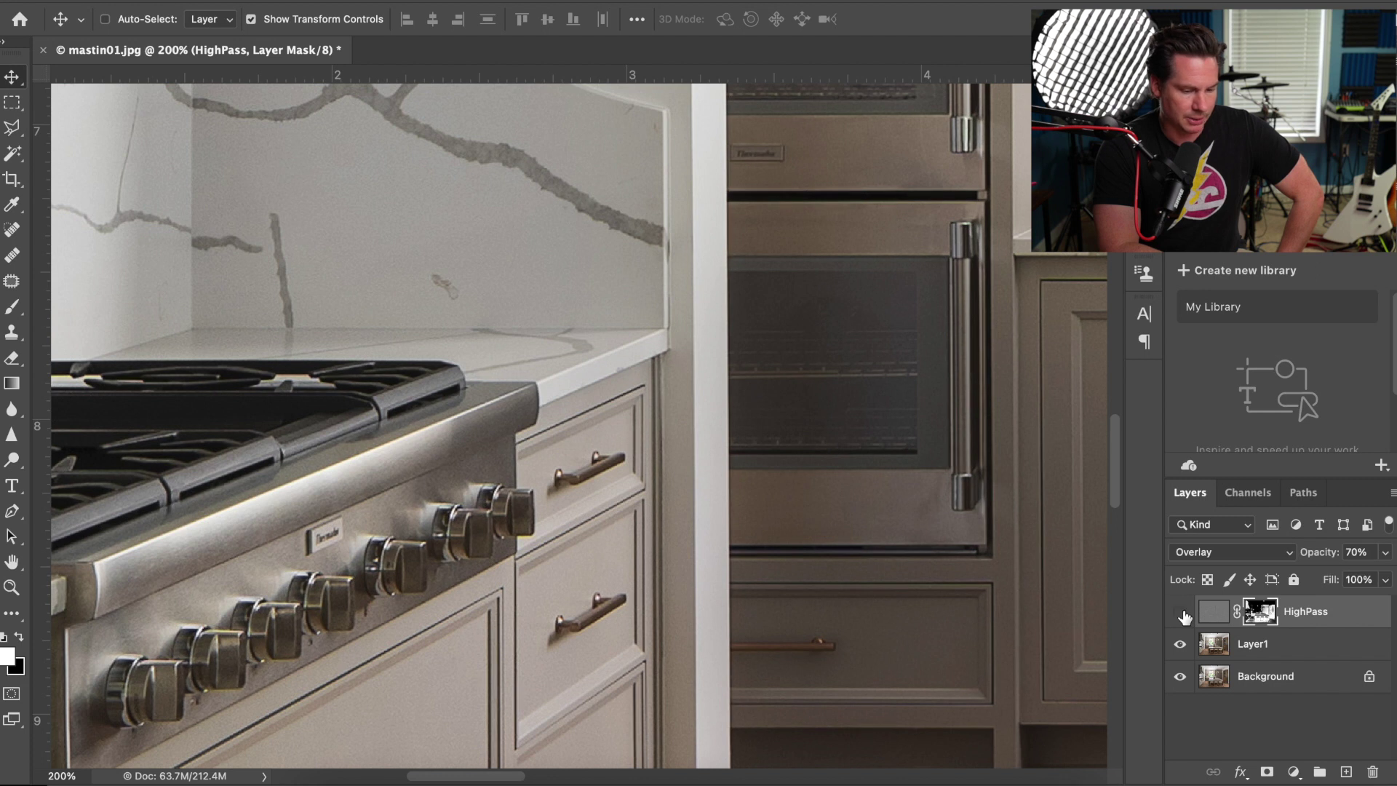
Step: Merge all visible layers into a new top layer, keeping the originals, and hide the HighPass and Layer1 layers
{"action": "left_click", "coordinate": [1393, 495]}
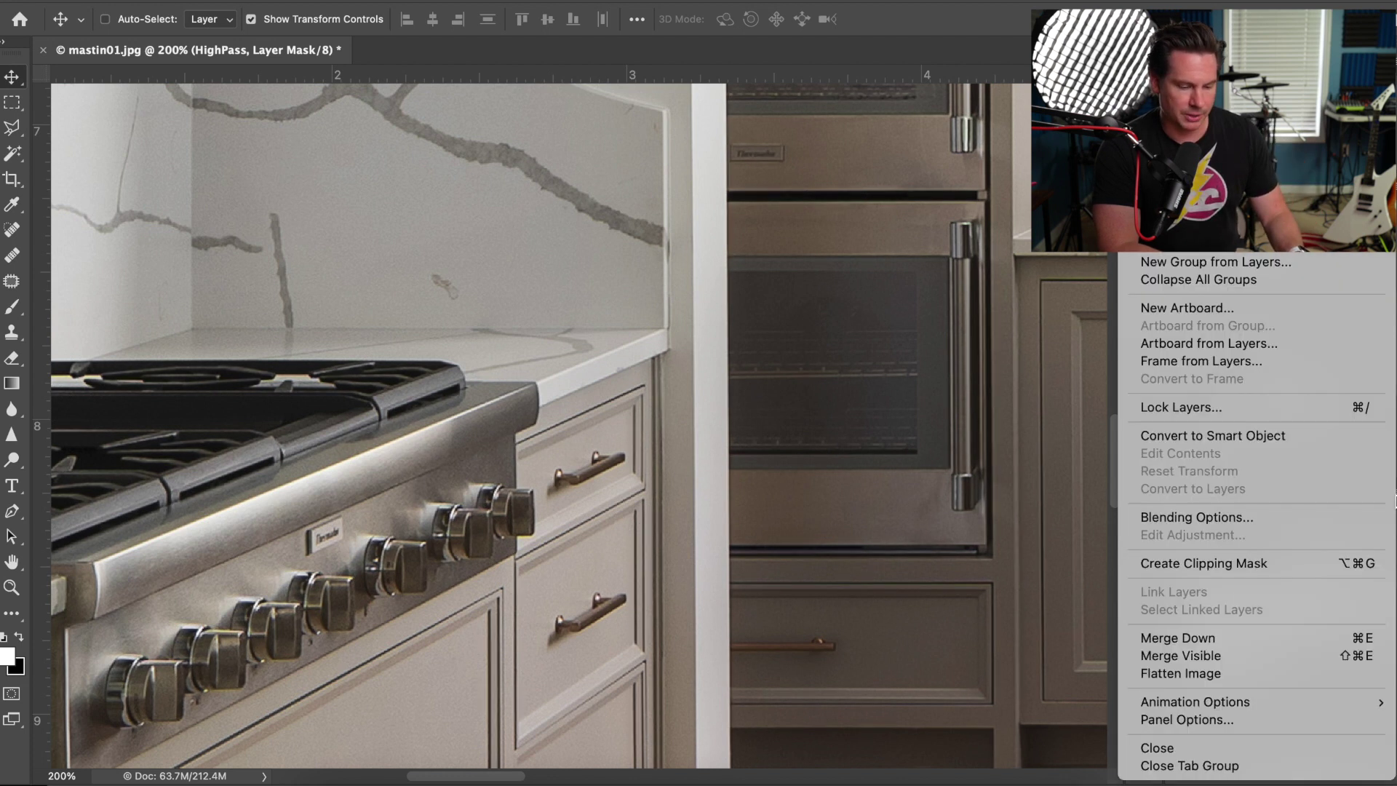
{"action": "left_click", "coordinate": [1289, 658]}
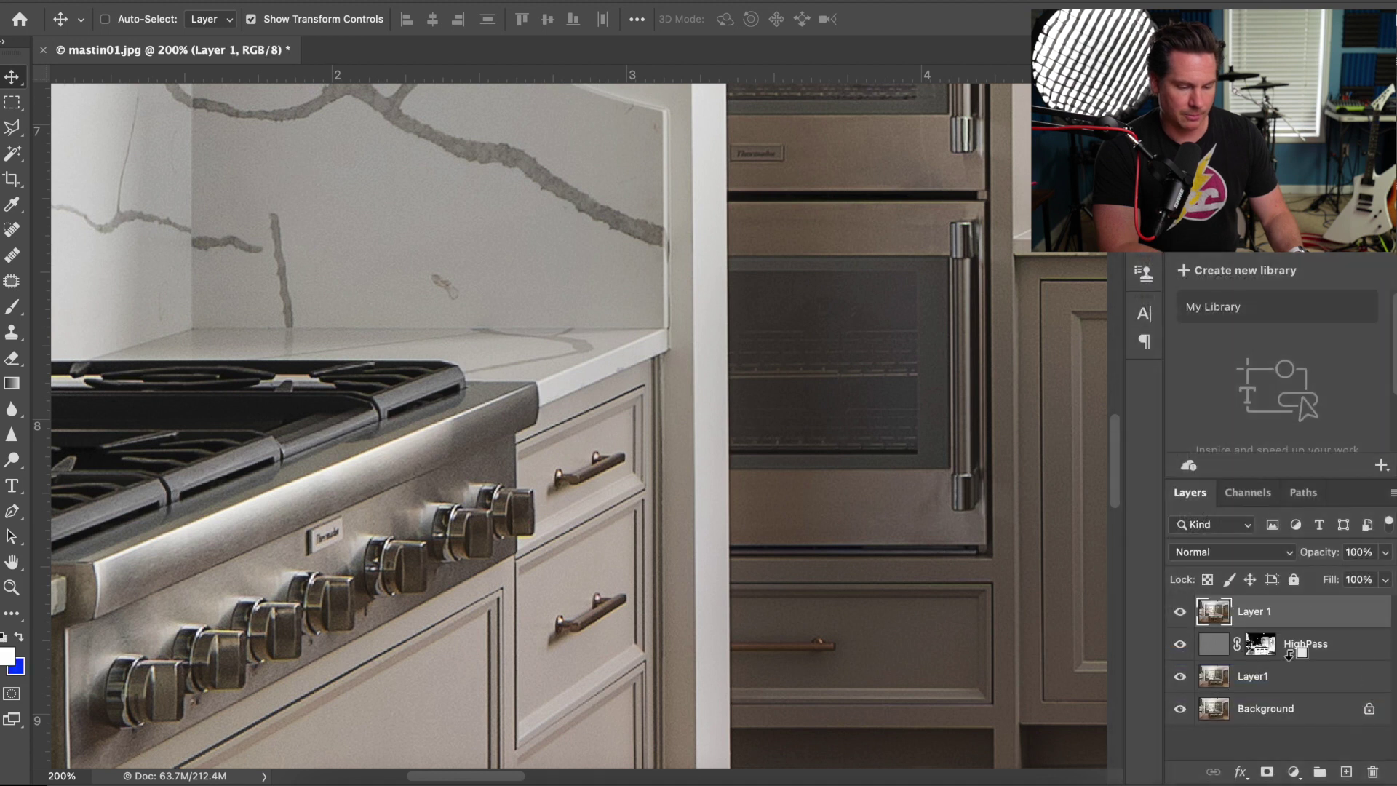
{"action": "key", "text": "super+1"}
{"action": "scroll", "coordinate": [661, 565], "scroll_direction": "right", "scroll_amount": 5}
{"action": "left_click_drag", "start_coordinate": [773, 551], "coordinate": [588, 577]}
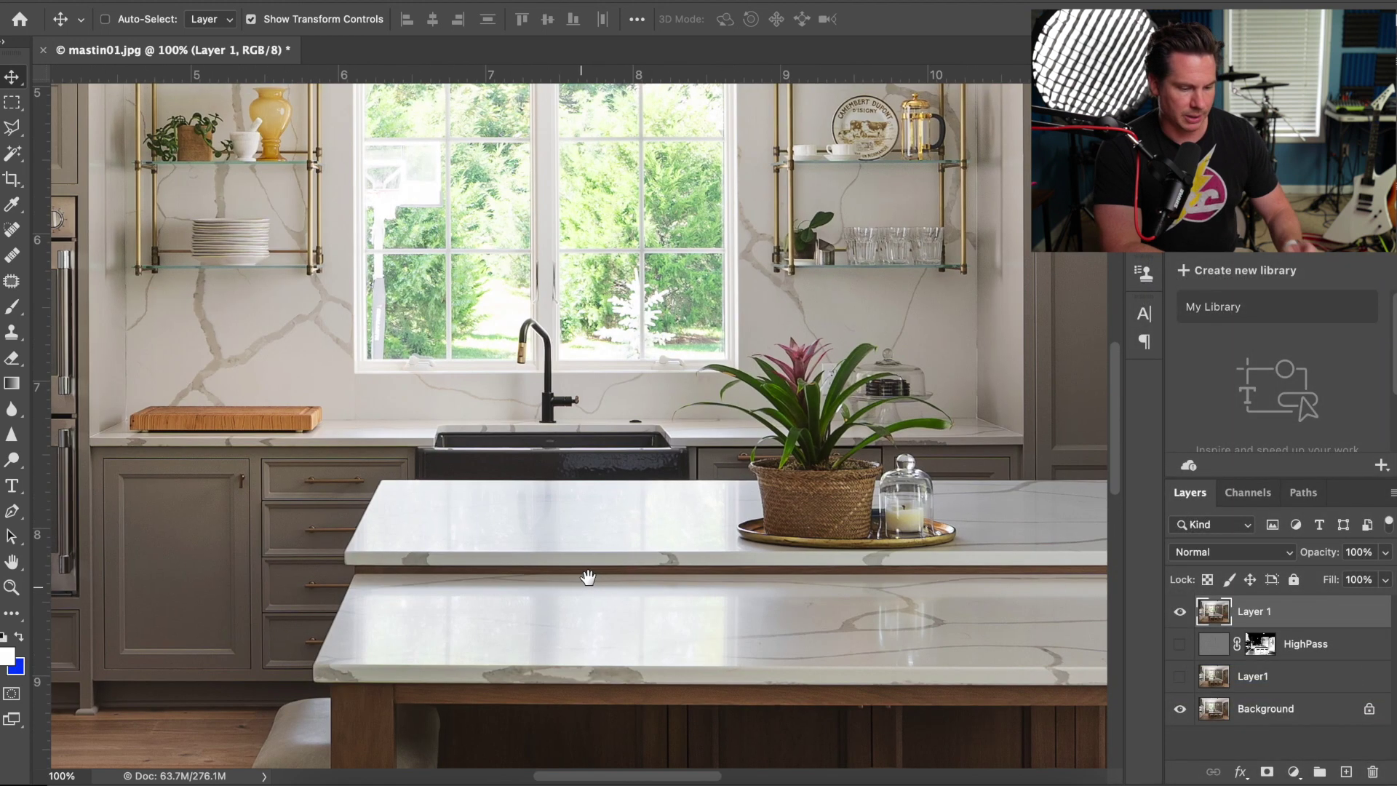
Step: Compare the merged sharpened layer with the Background by hiding and showing it, in the overall kitchen view and close up on the glass shelves
{"action": "left_click", "coordinate": [1179, 613]}
{"action": "left_click", "coordinate": [1180, 613]}
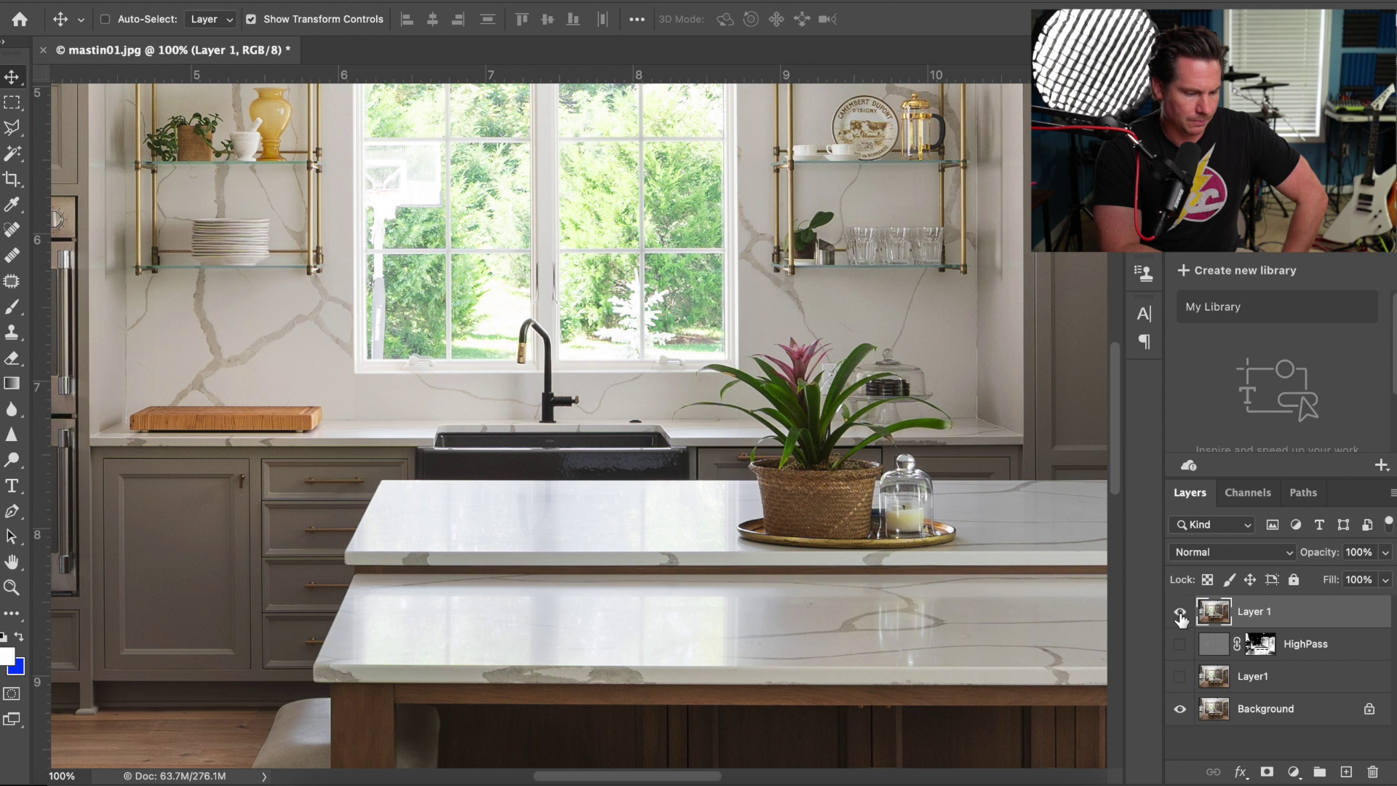
{"action": "key", "text": "super+plus"}
{"action": "key", "text": "super+plus"}
{"action": "left_click", "coordinate": [1180, 613]}
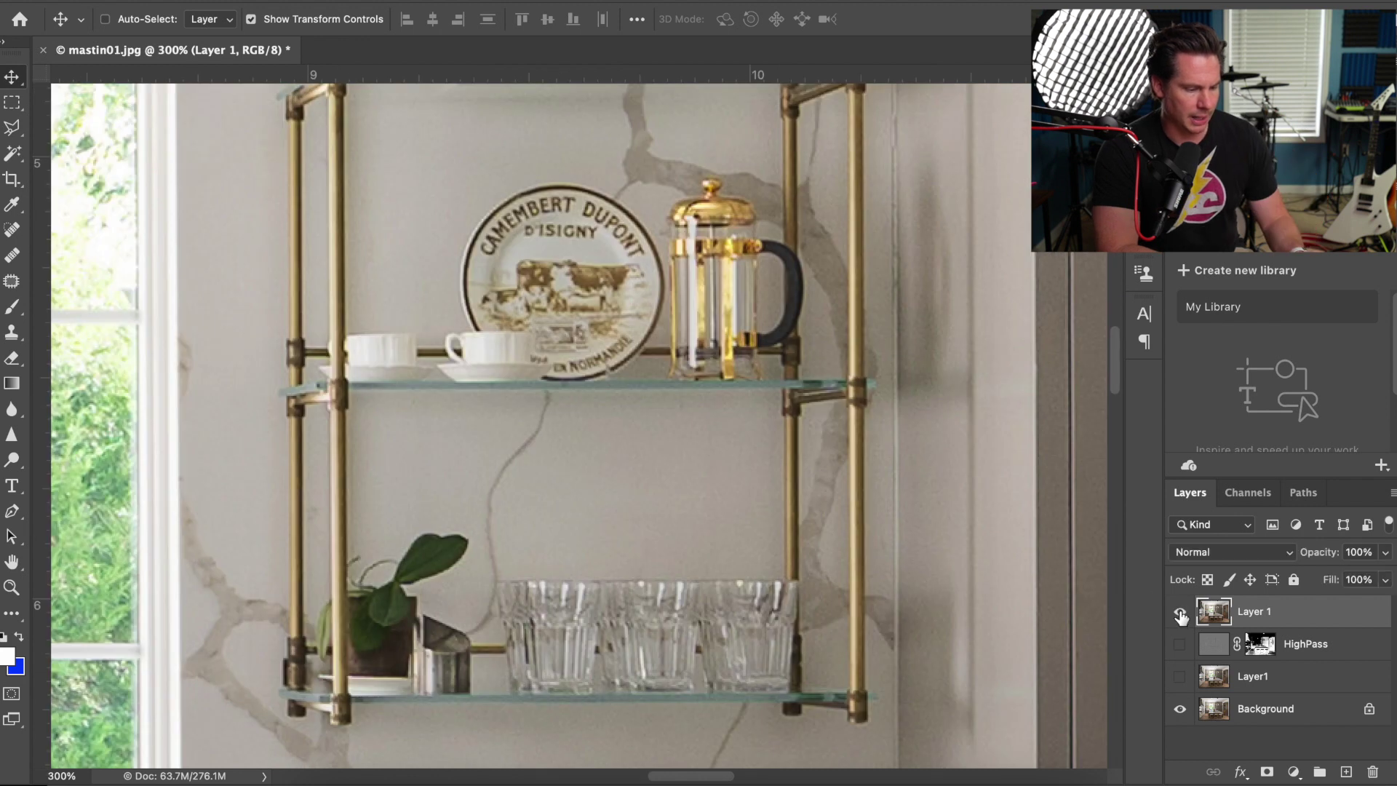
{"action": "left_click", "coordinate": [1180, 613]}
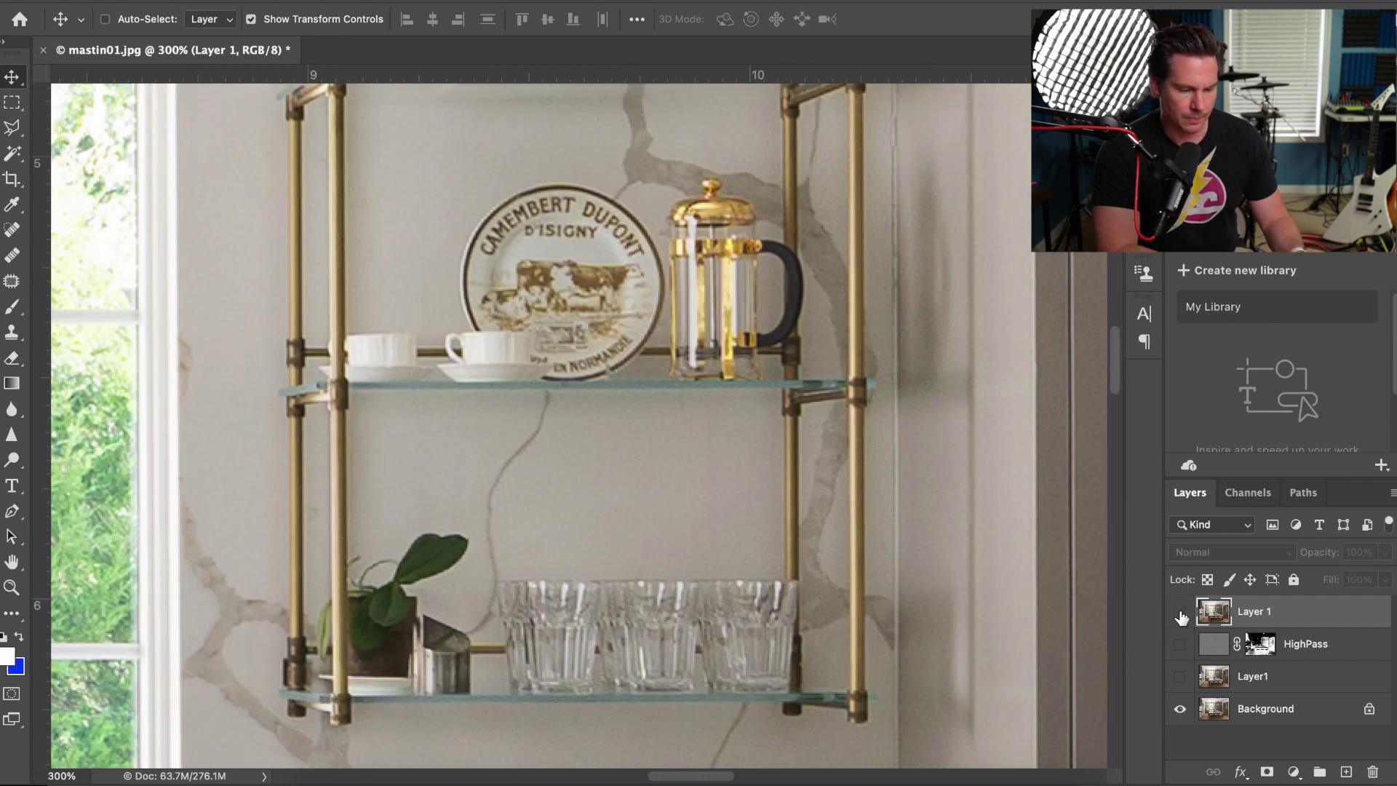
{"action": "left_click", "coordinate": [1179, 613]}
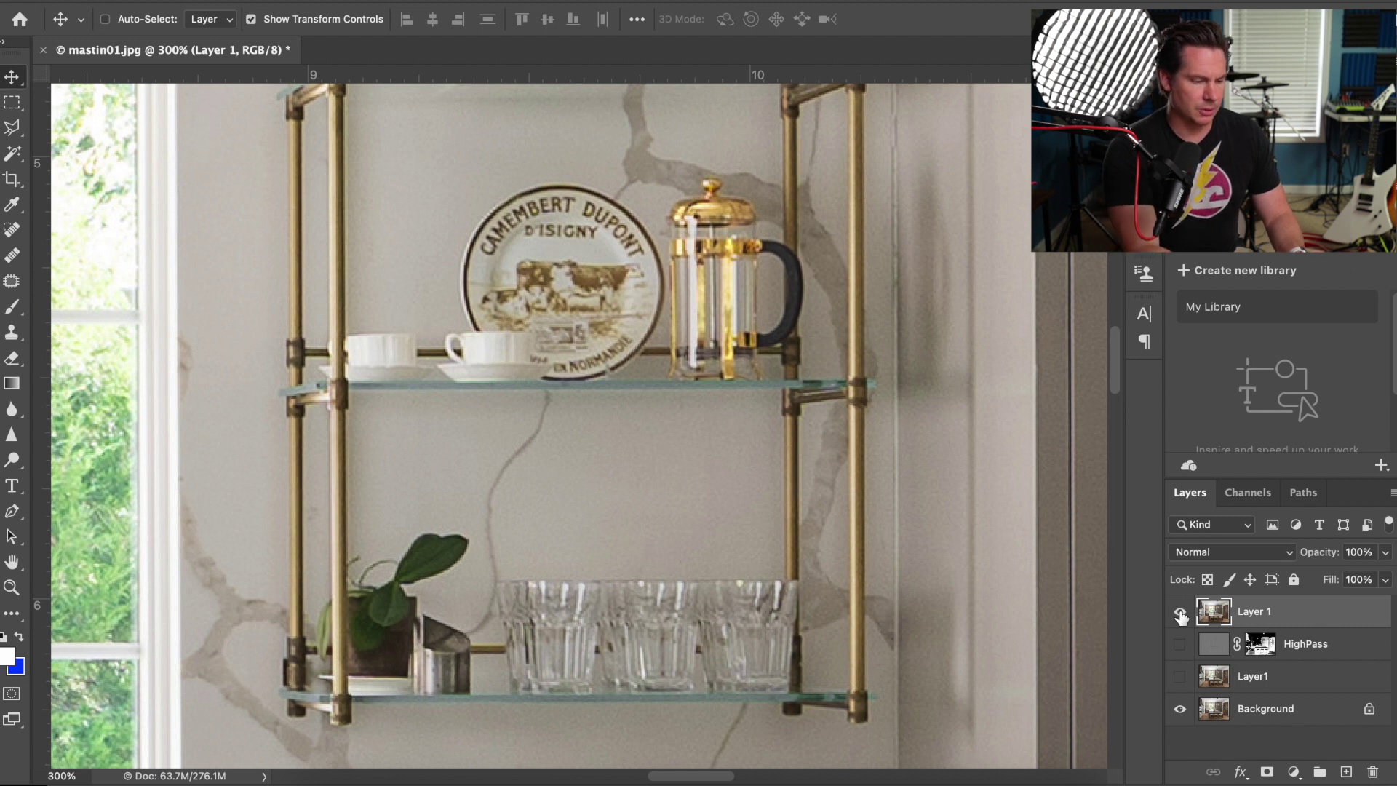
{"action": "key", "text": "super+minus"}
{"action": "key", "text": "super+minus"}
{"action": "key", "text": "super+minus"}
{"action": "key", "text": "super+minus"}
{"action": "key", "text": "super+minus"}
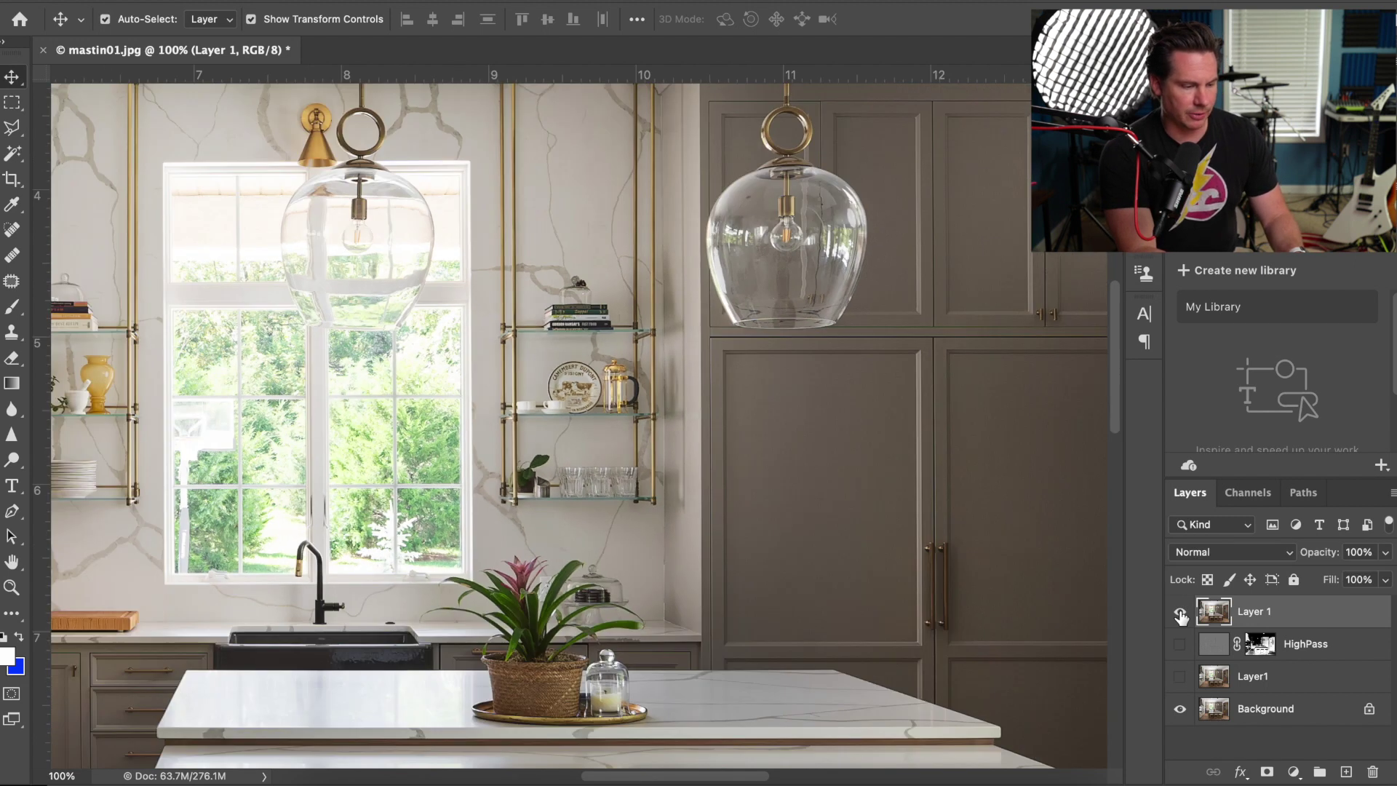